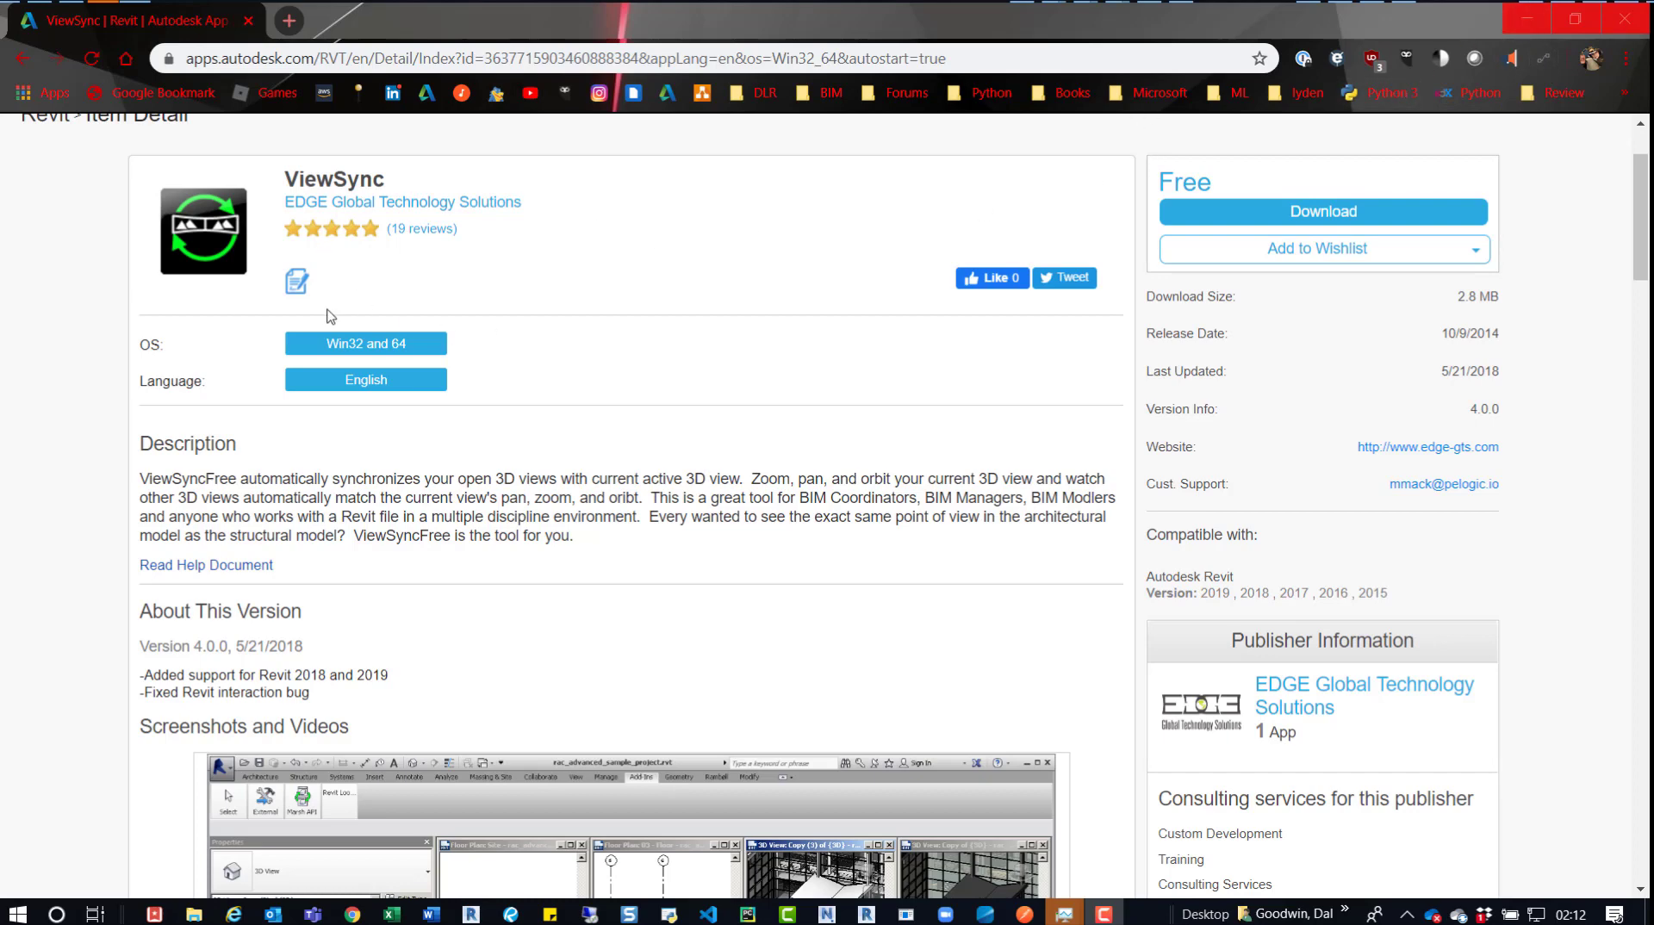
- Scroll back to the top of the ViewSync listing and minimize Chrome to reveal Revit
scroll(332, 312, up, 2)
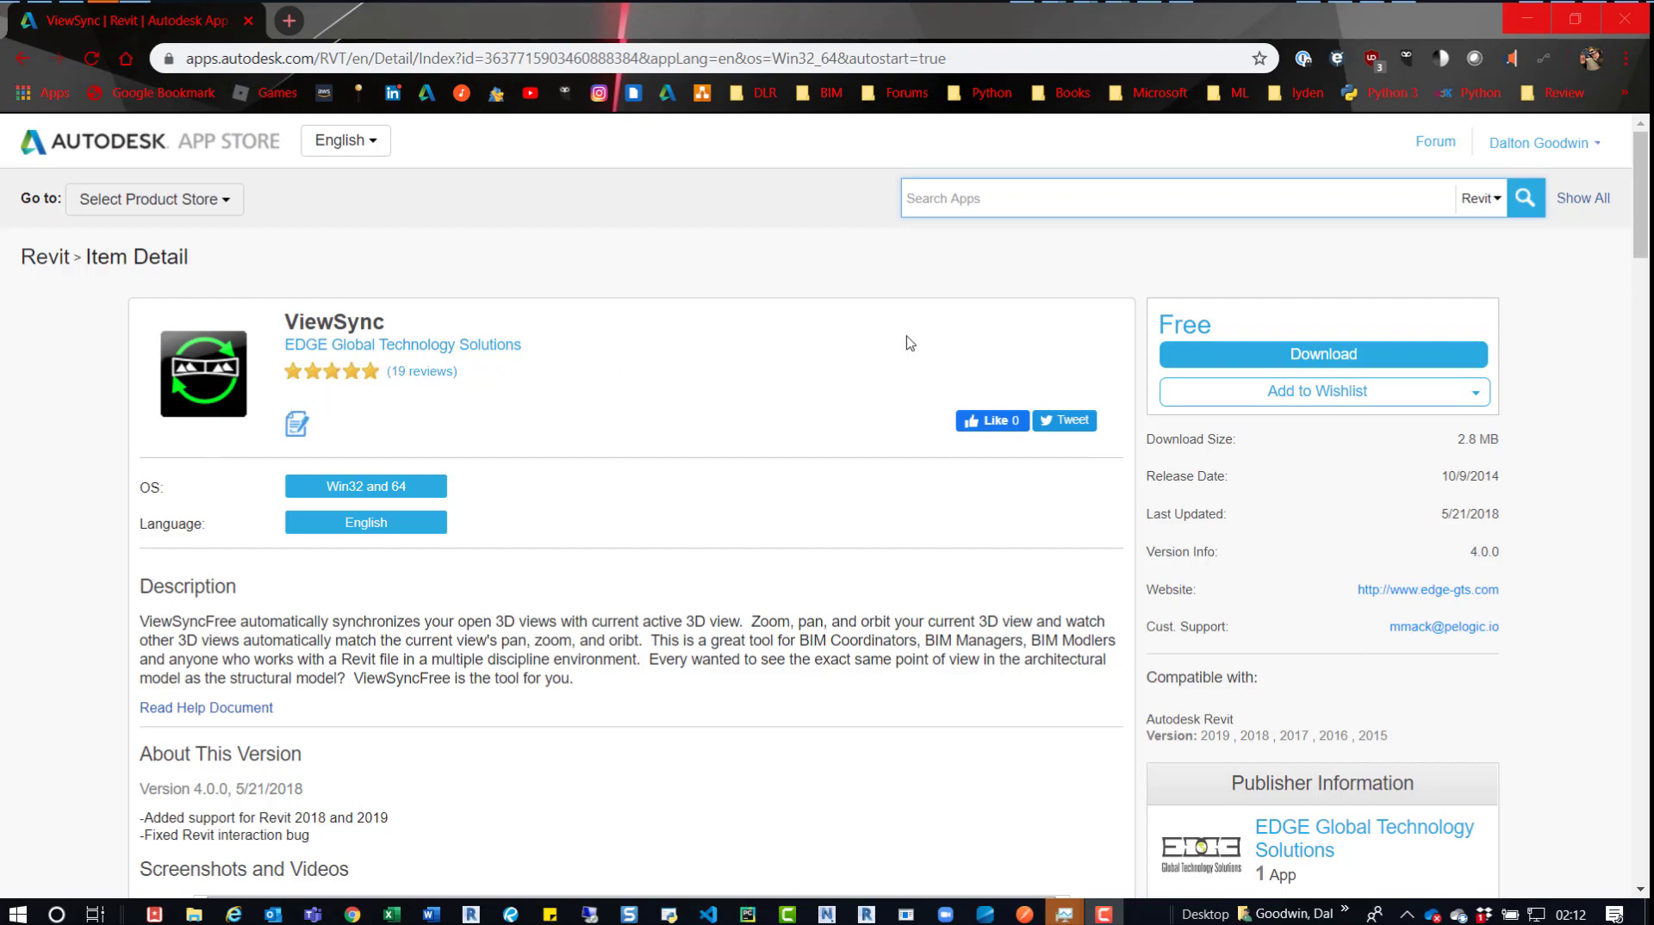
click(1540, 26)
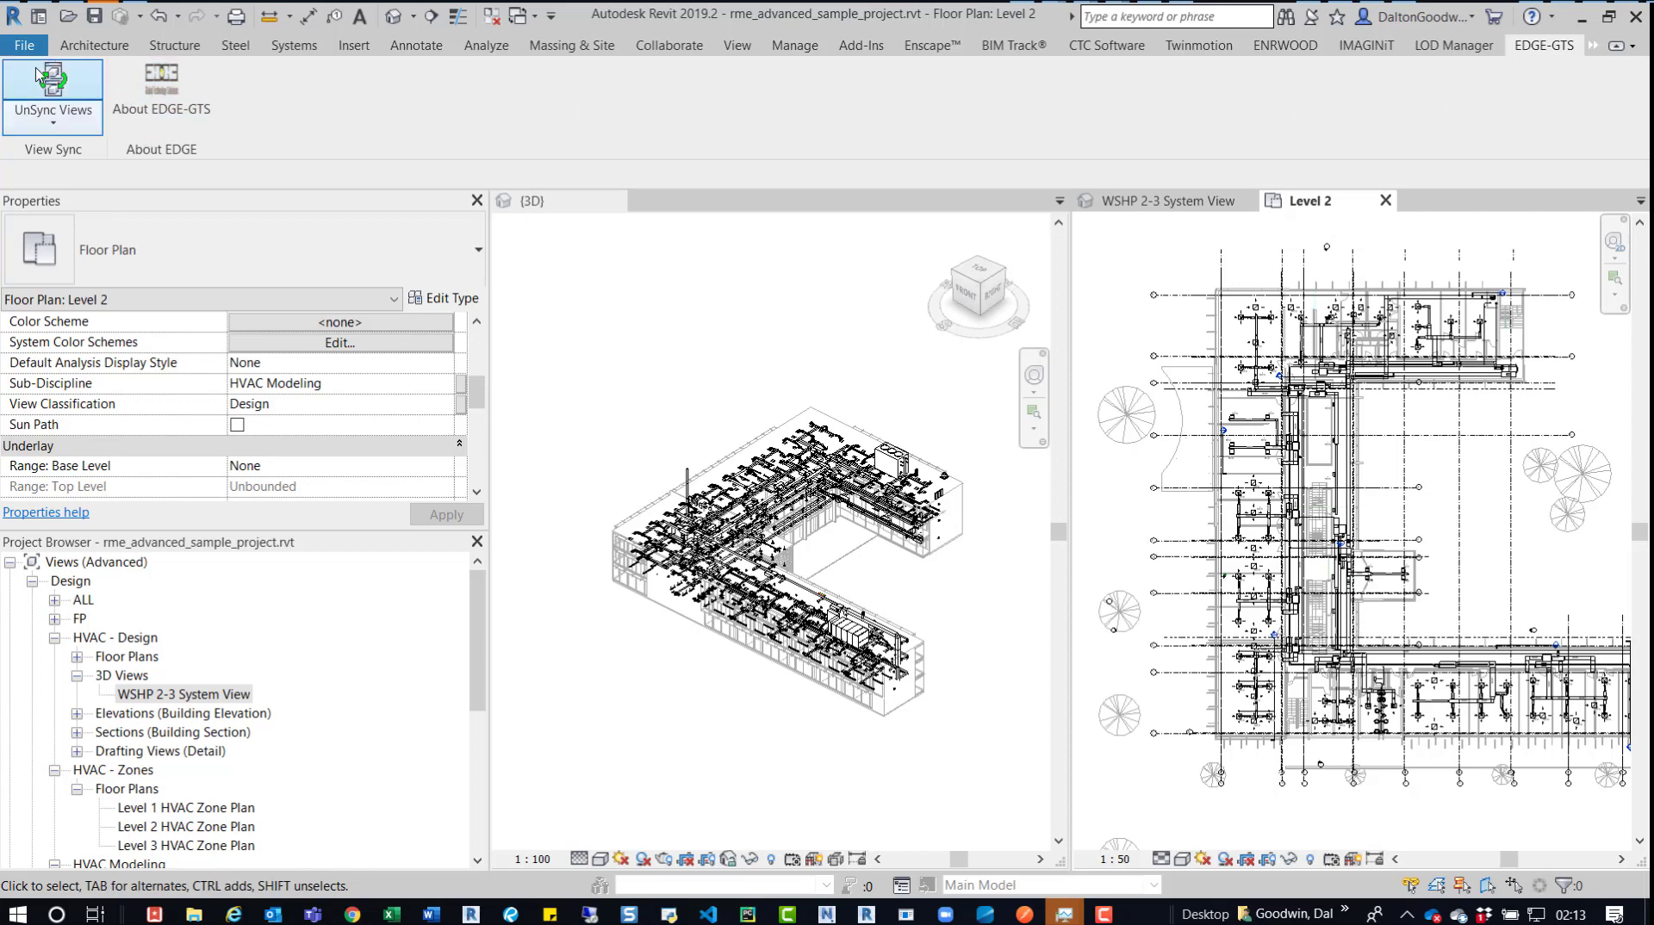
- Switch ViewSync off with UnSync Views and open View Sync Settings from the Sync Views dropdown
click(70, 92)
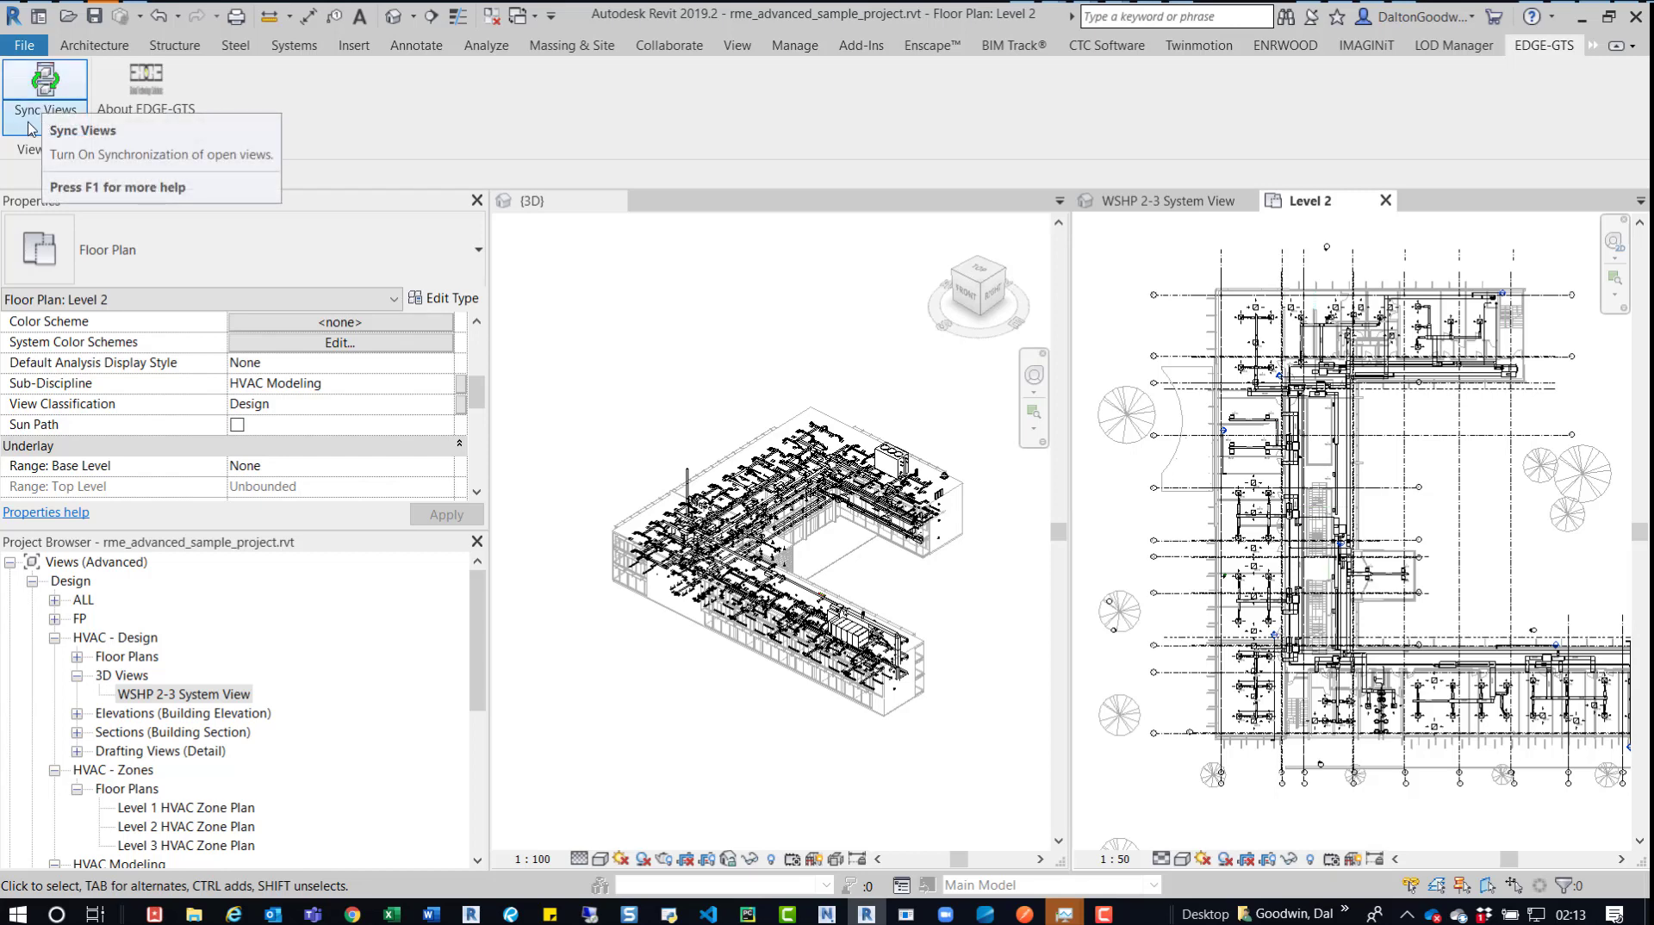
click(31, 124)
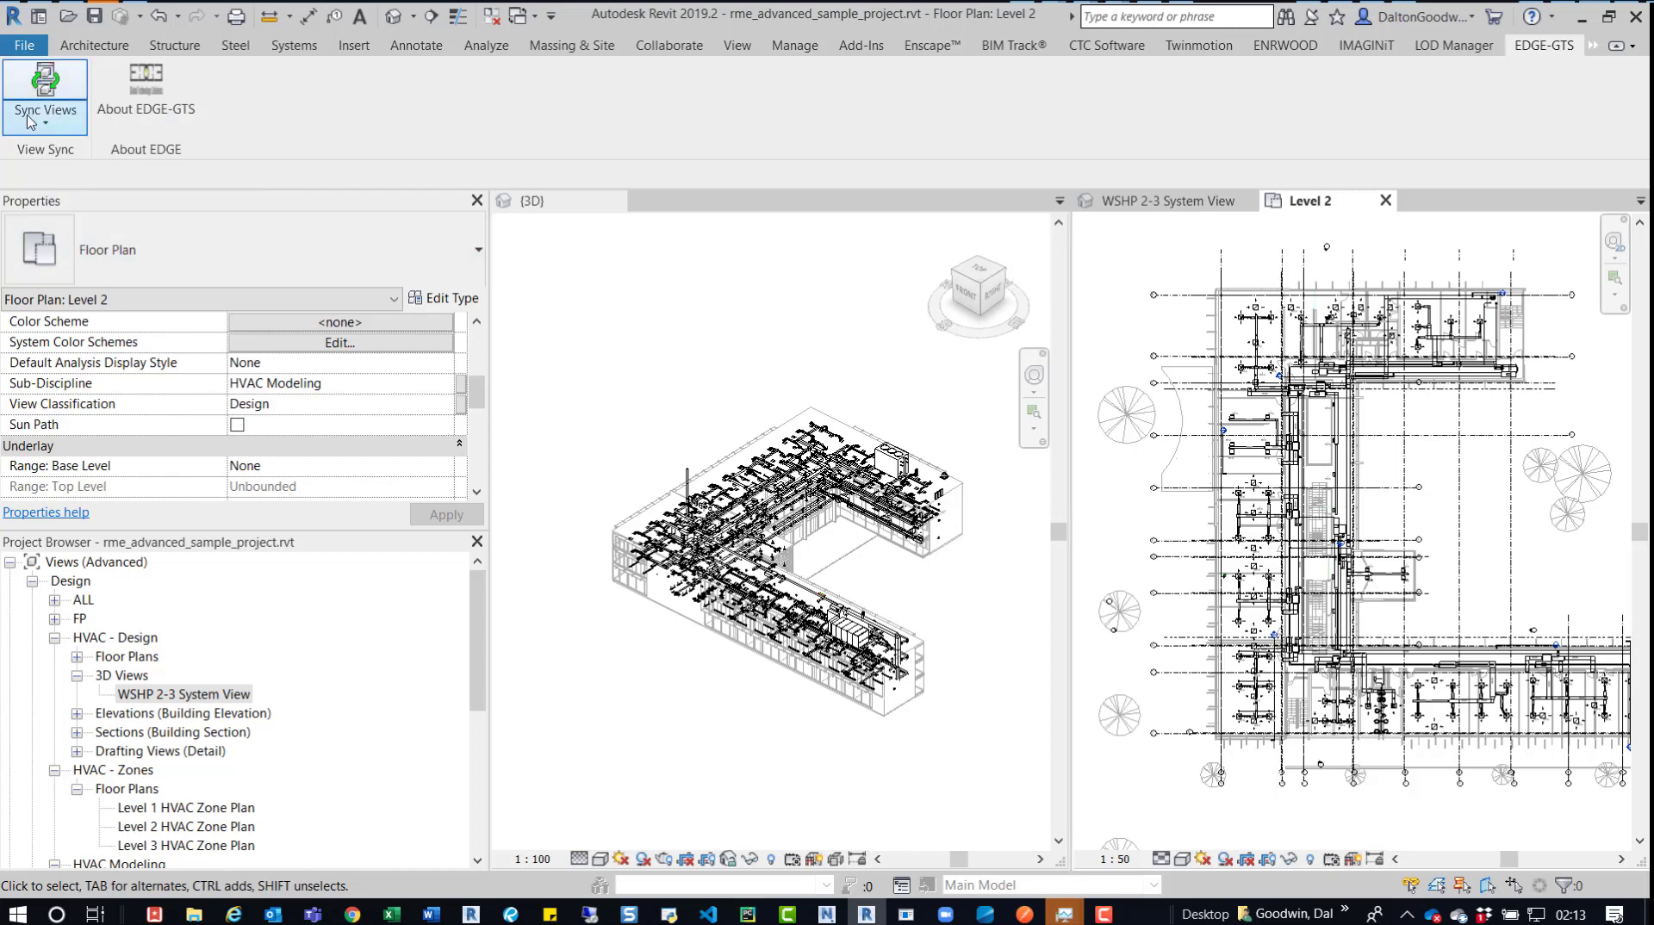
click(70, 116)
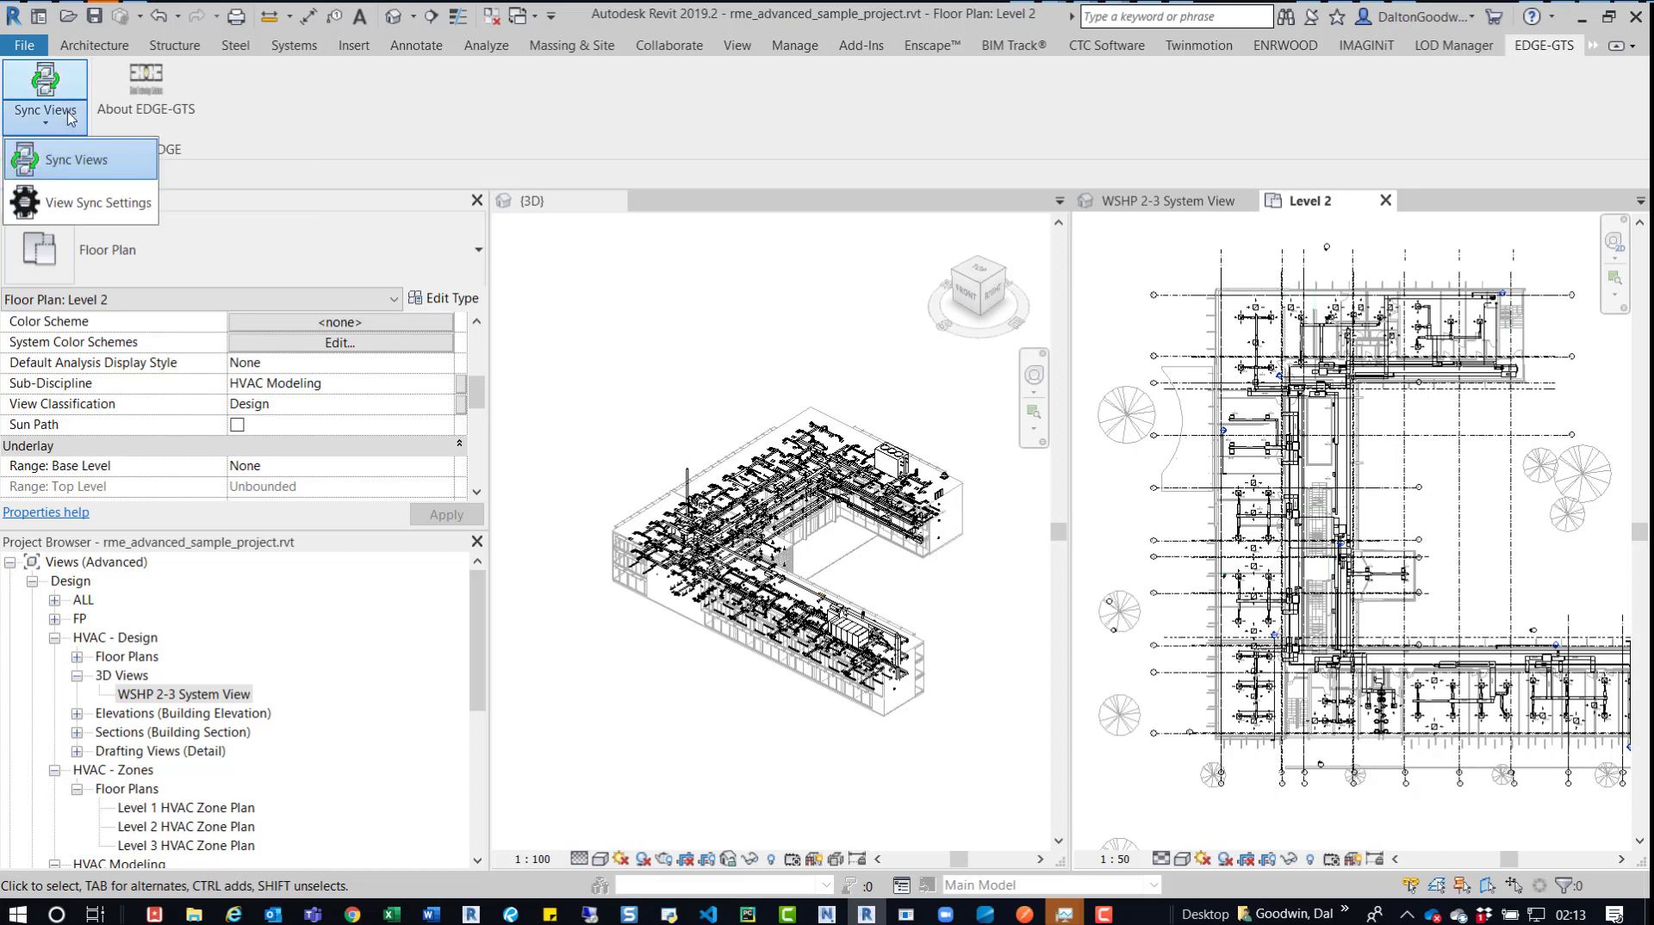
click(372, 127)
click(45, 116)
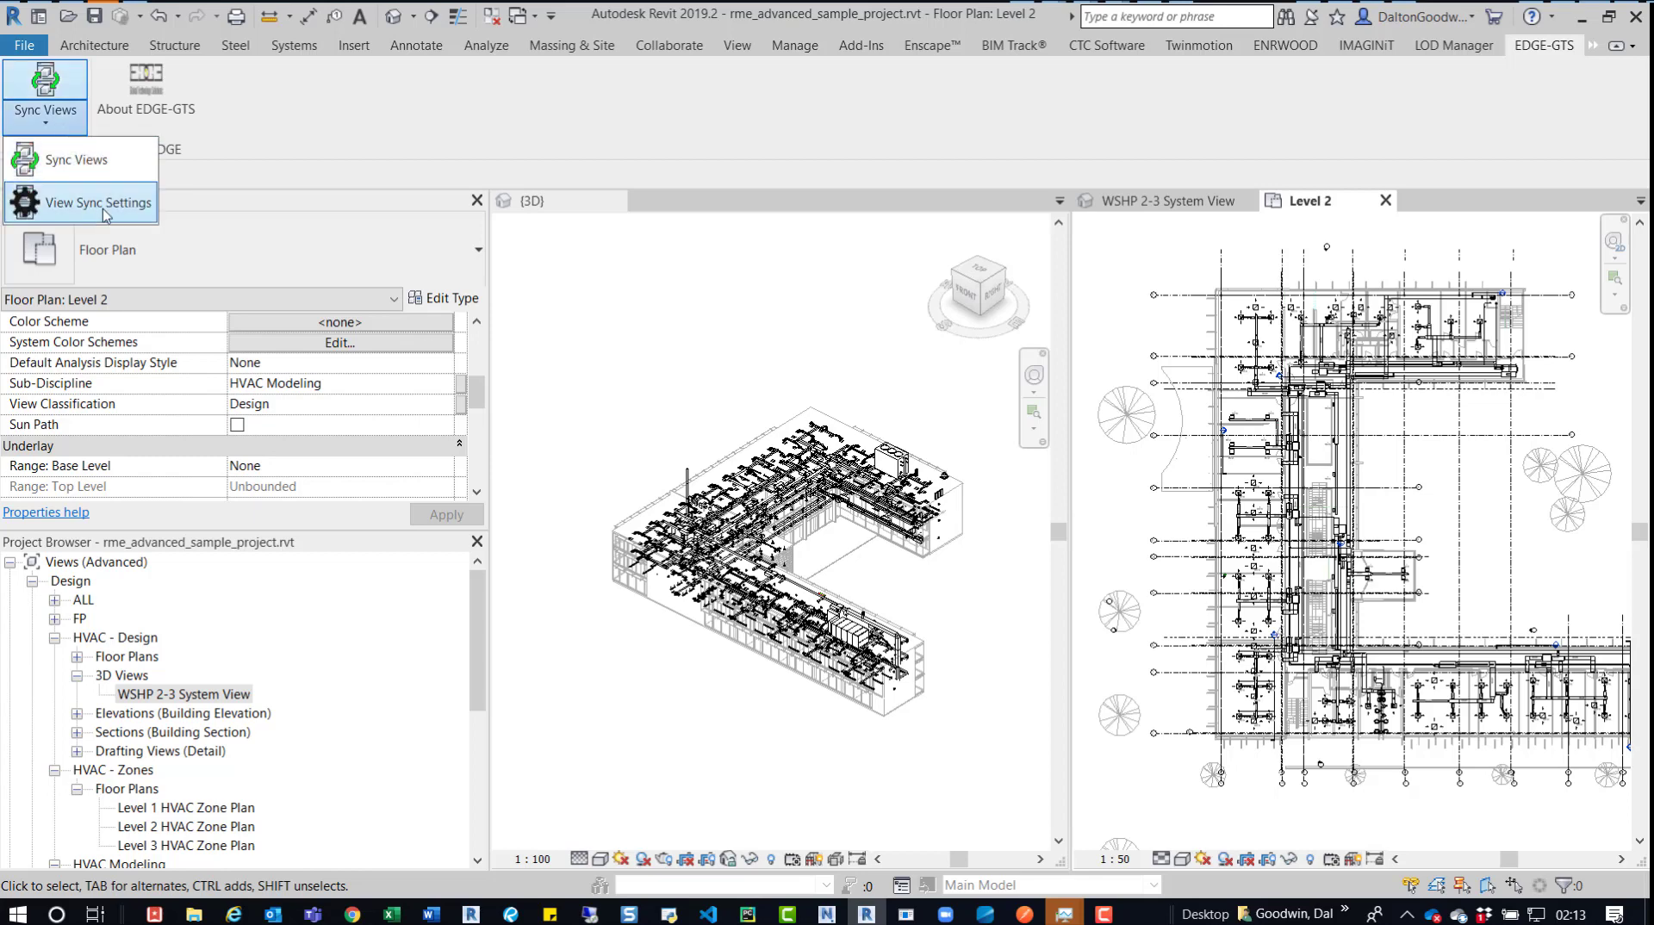
click(104, 208)
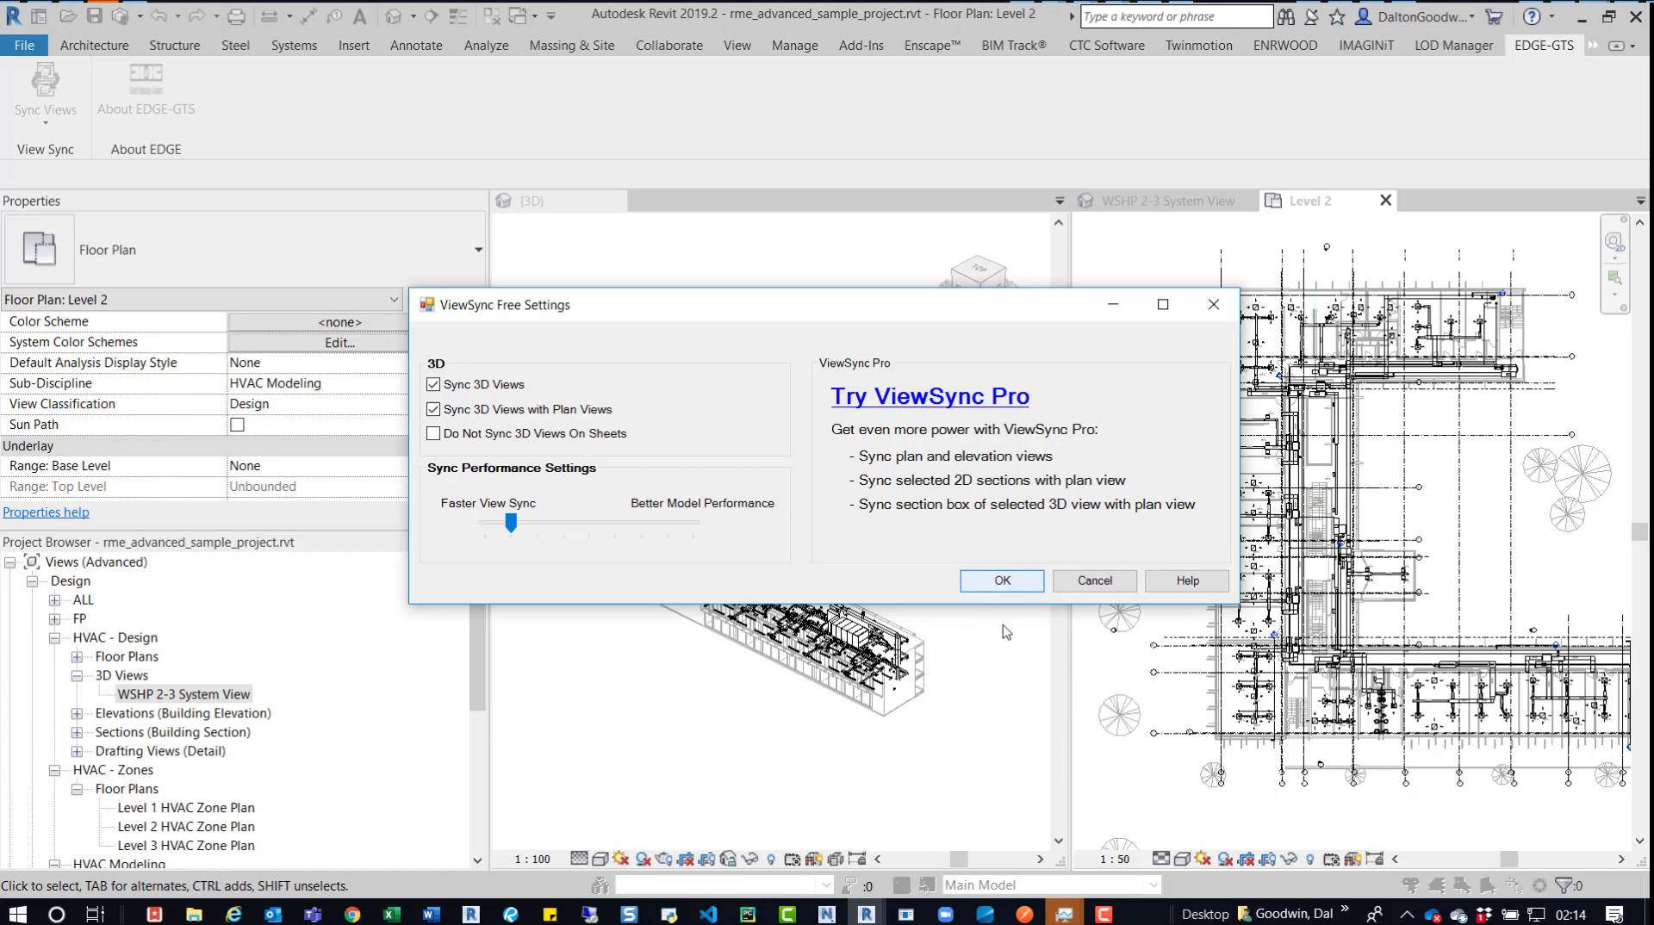
- Confirm the ViewSync Free Settings with OK and activate the {3D} view
click(1003, 582)
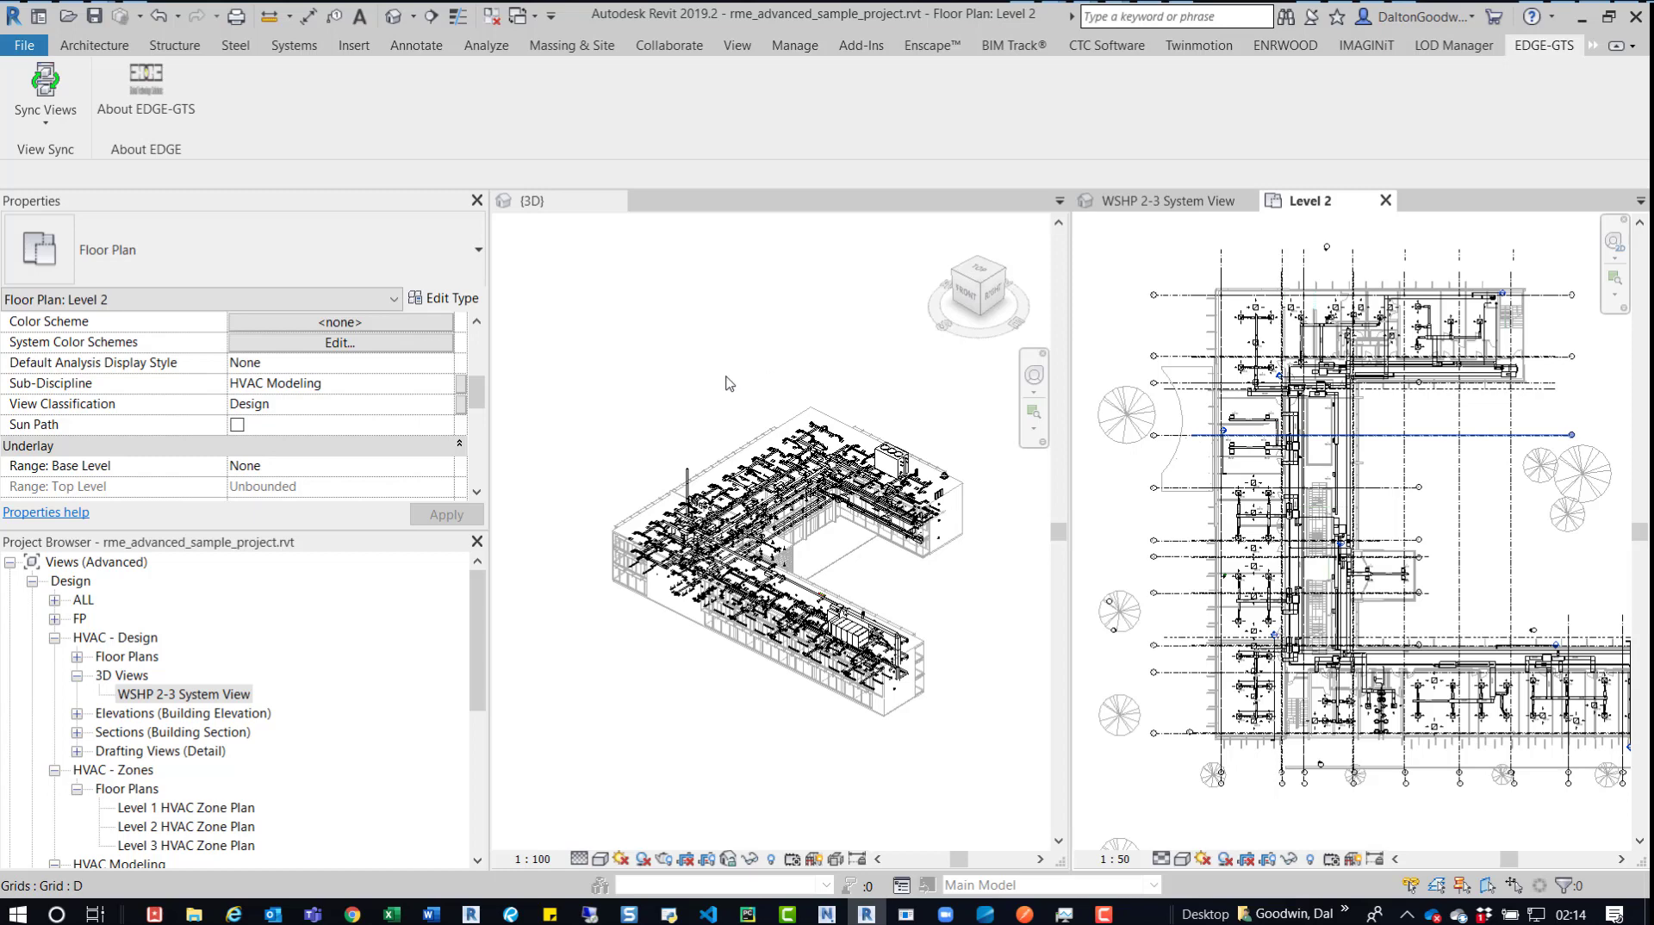
click(770, 358)
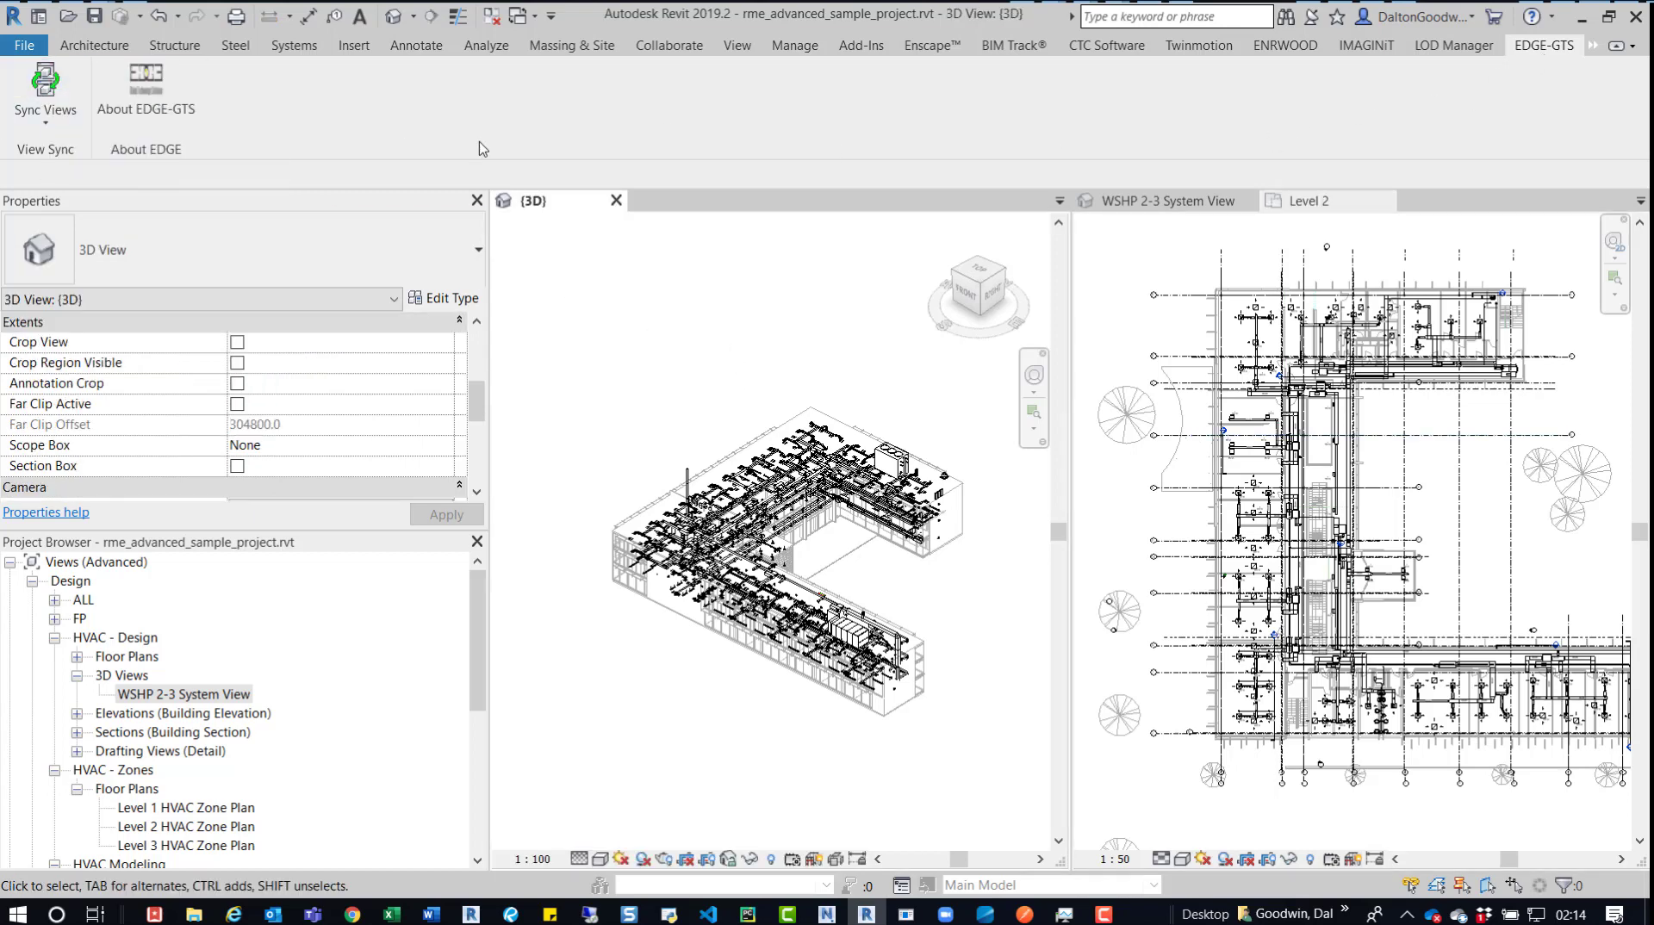
- Turn view synchronization on with Sync Views and zoom into the 3D view
click(45, 80)
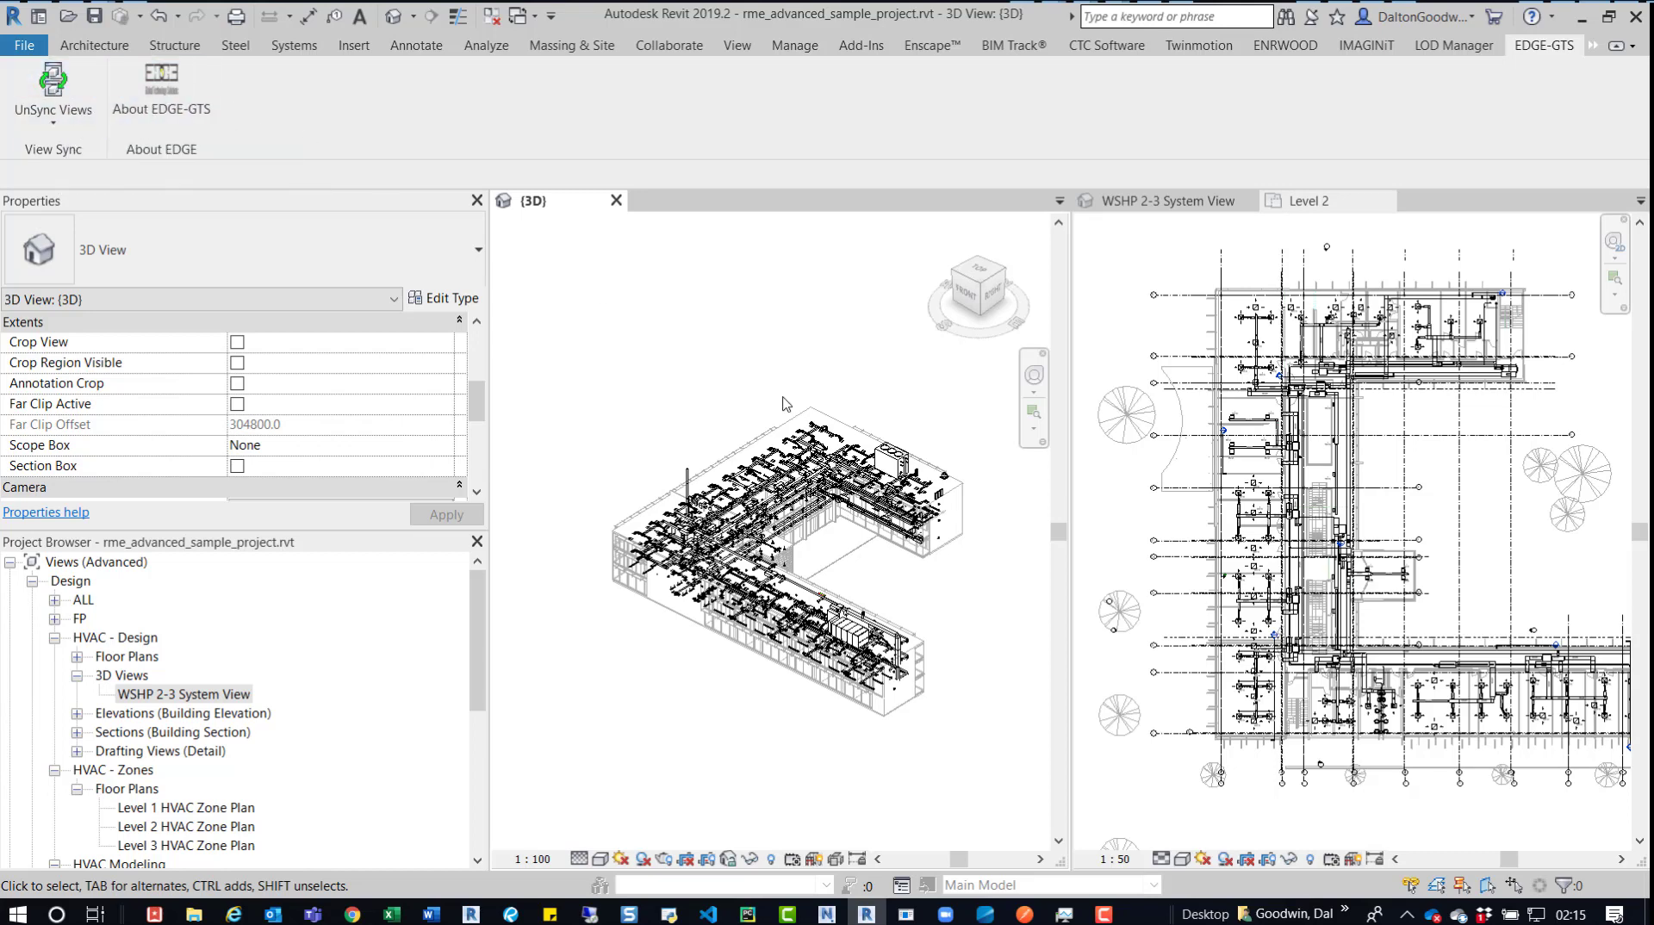
scroll(812, 402, up, 4)
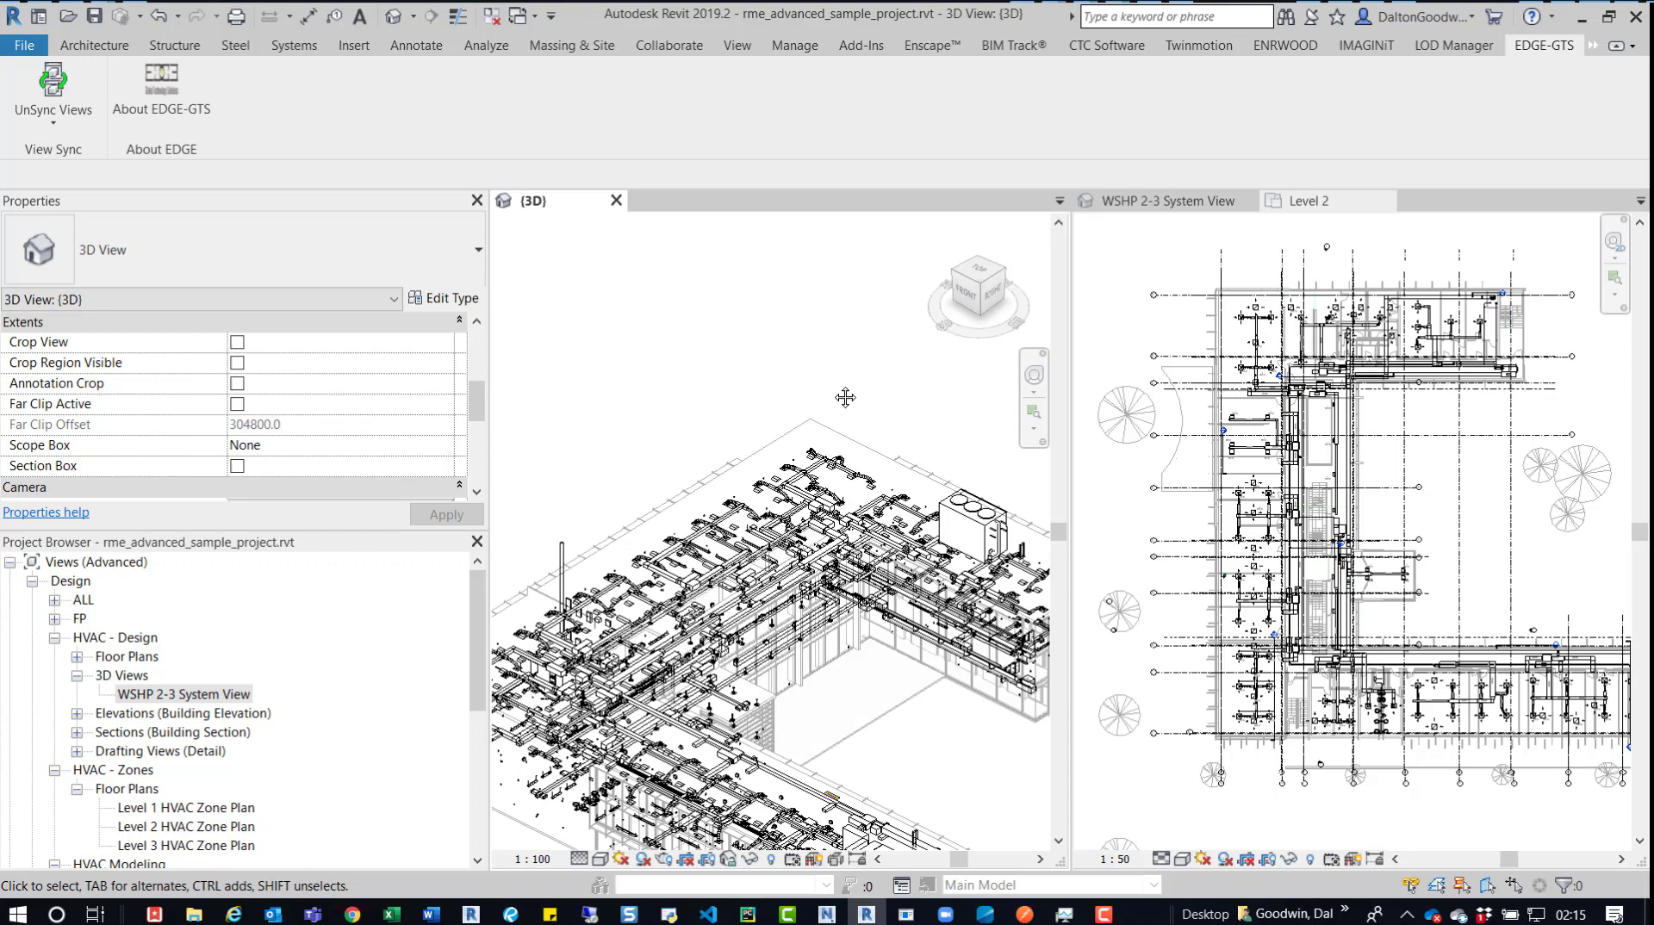
scroll(805, 305, up, 3)
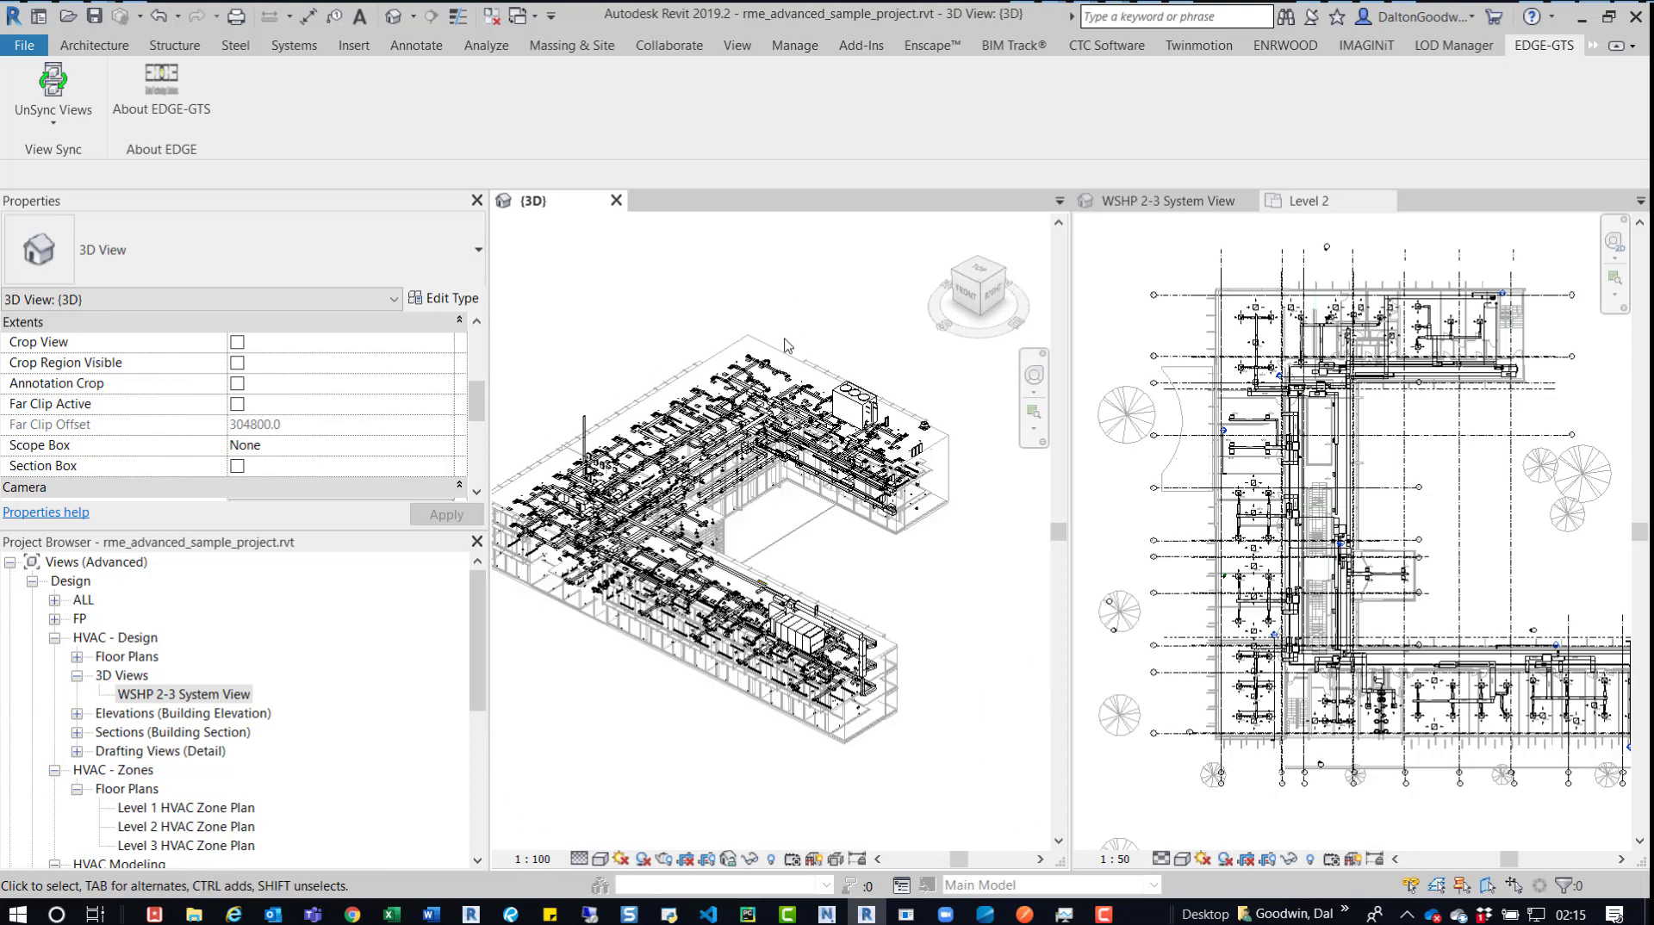
- Zoom and pan the Level 2 plan toward the upper rooms and select a supply diffuser
click(1161, 270)
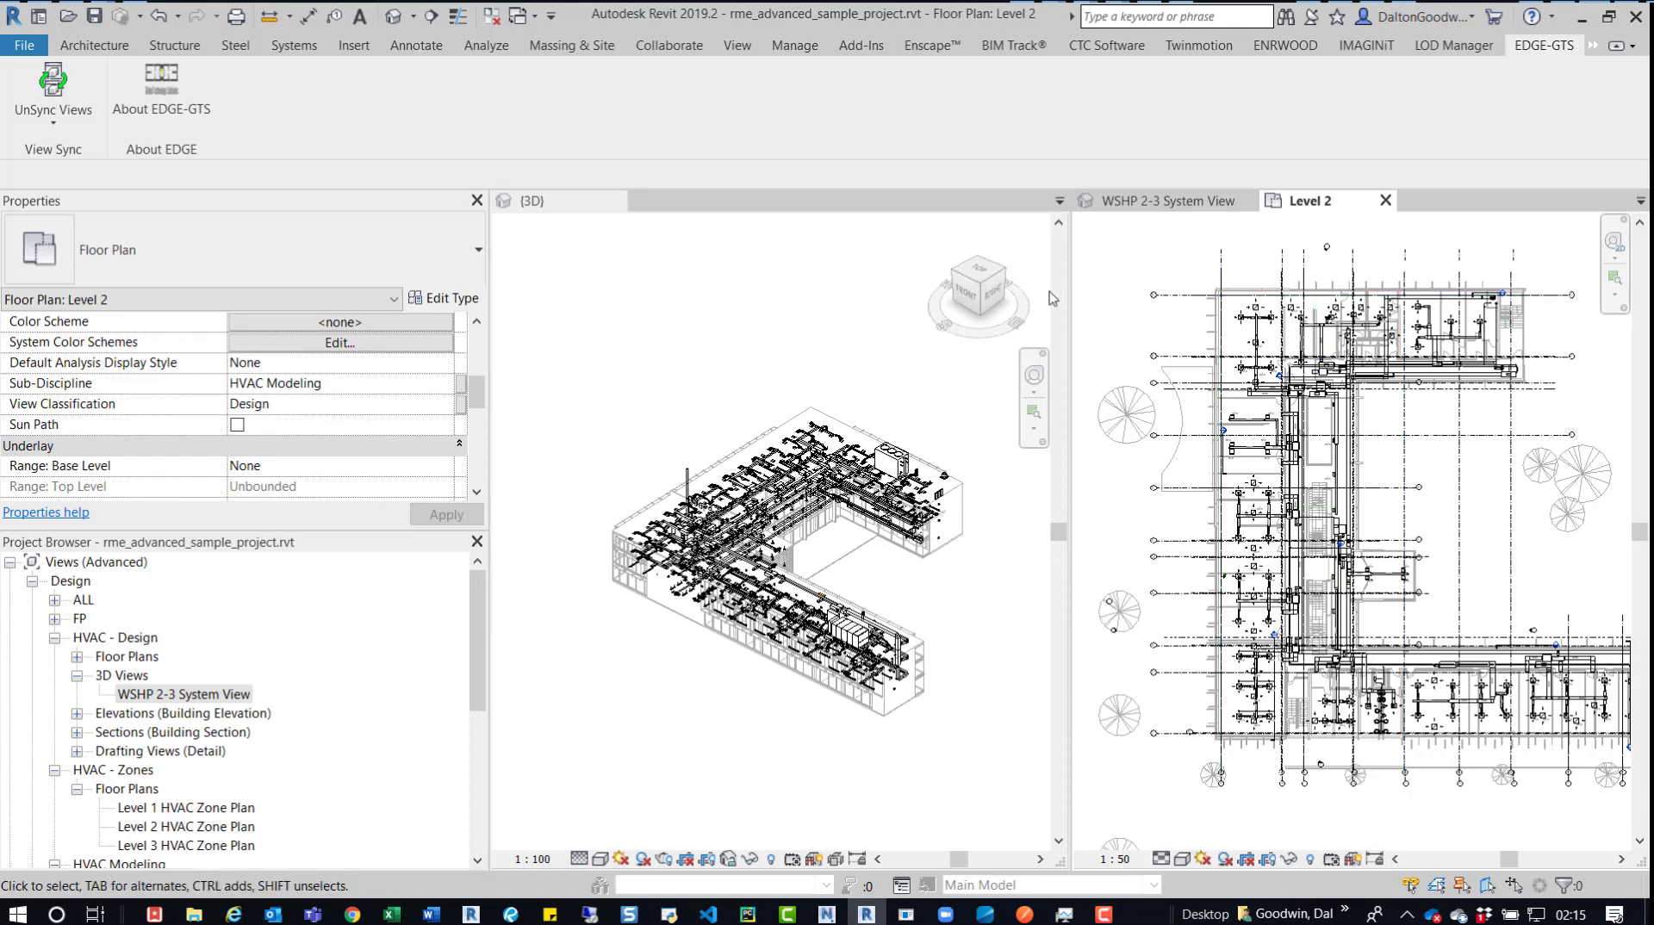
scroll(1357, 459, up, 3)
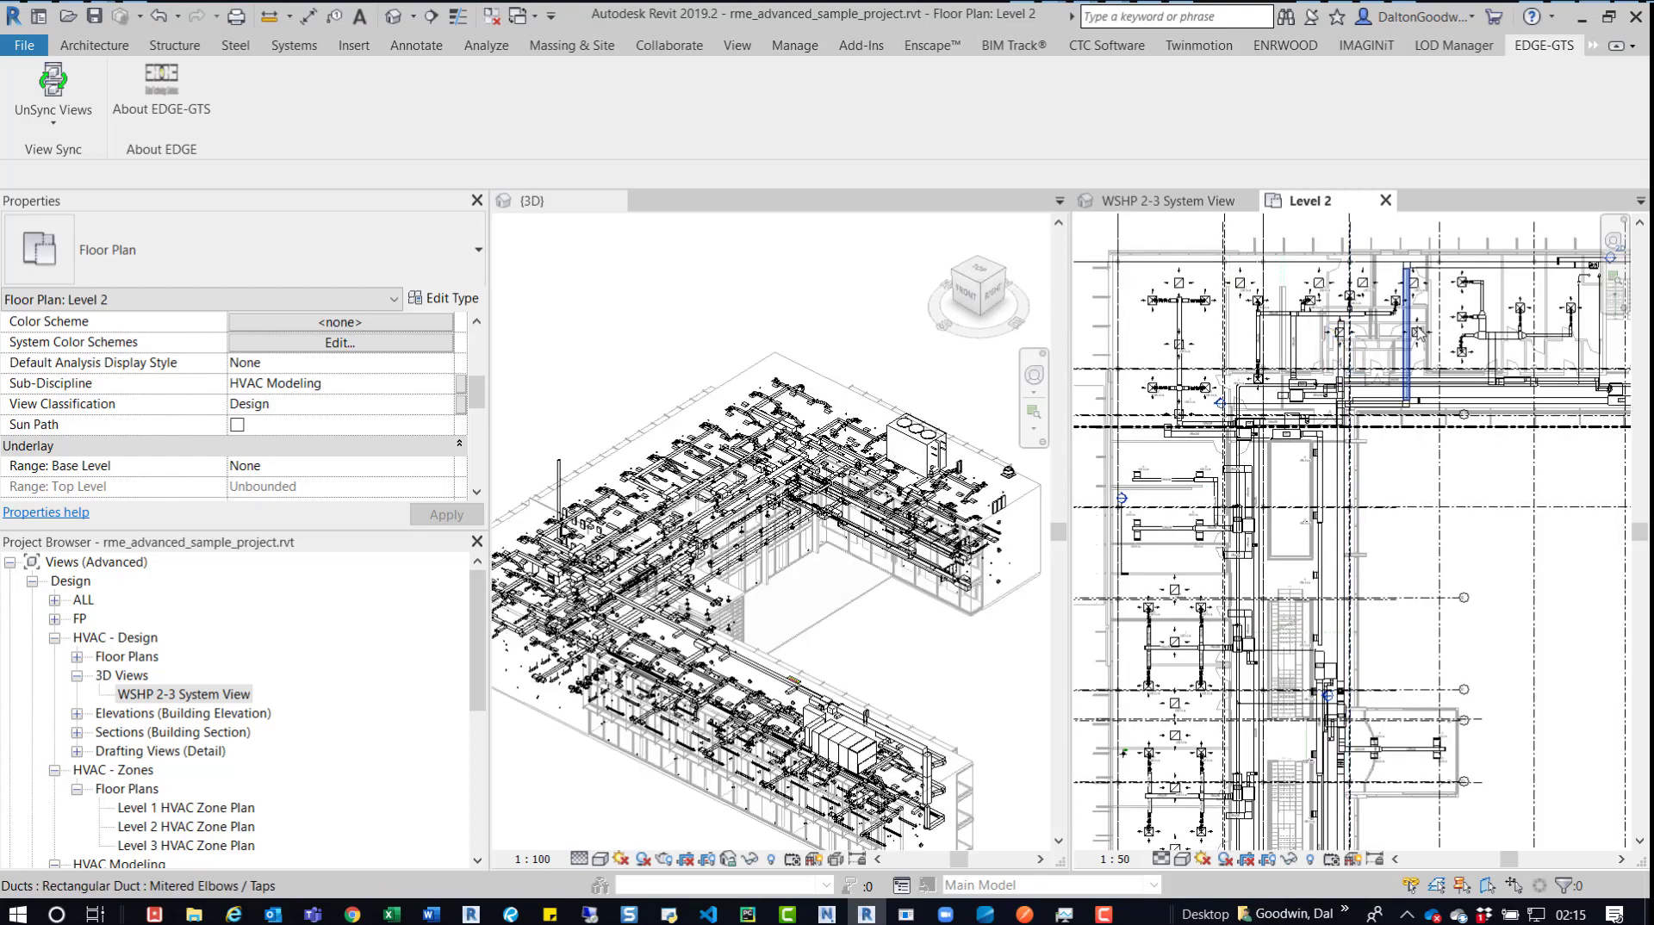
middle_drag(1417, 331, 1381, 389)
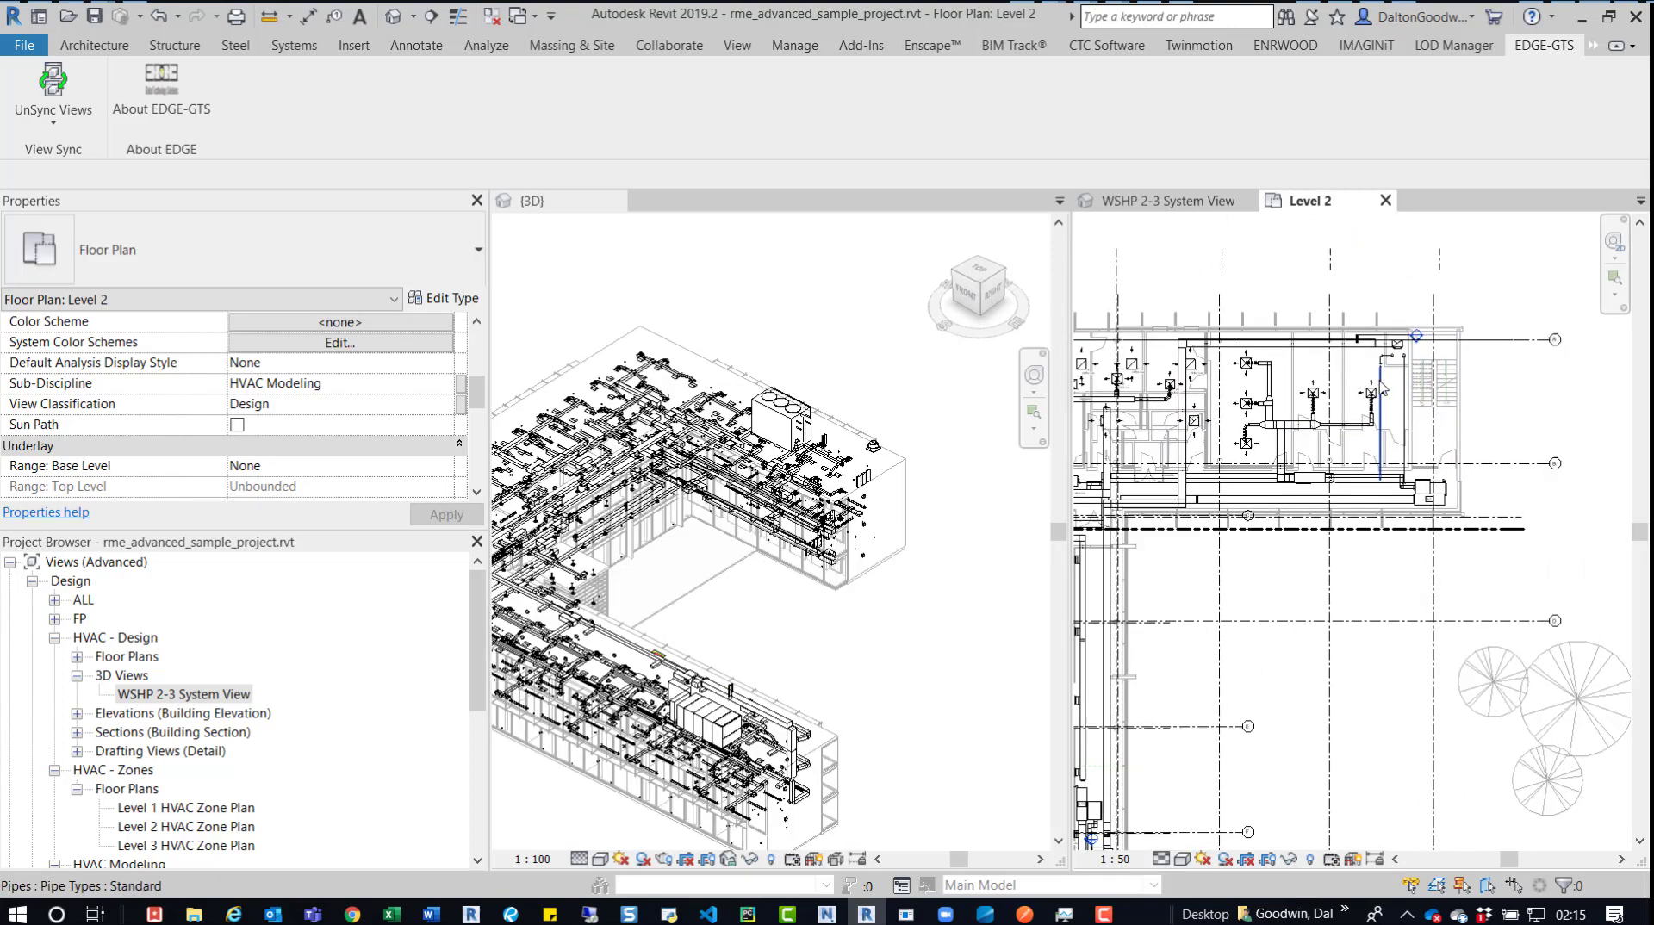
scroll(1381, 389, up, 5)
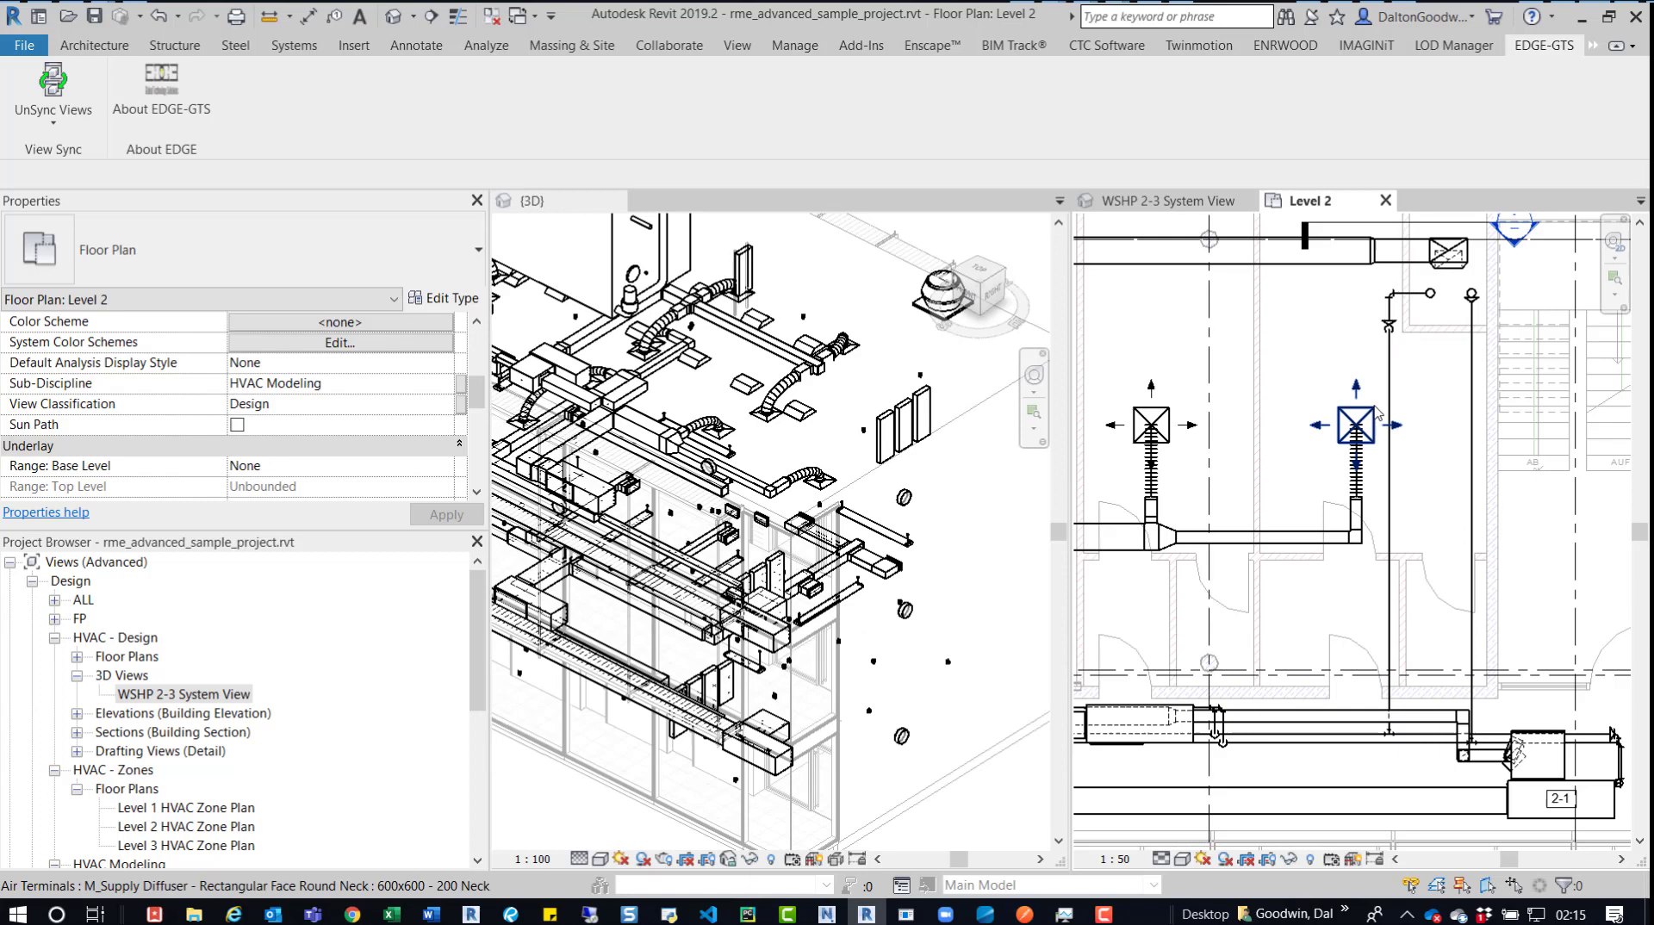
scroll(1377, 413, up, 2)
click(1365, 426)
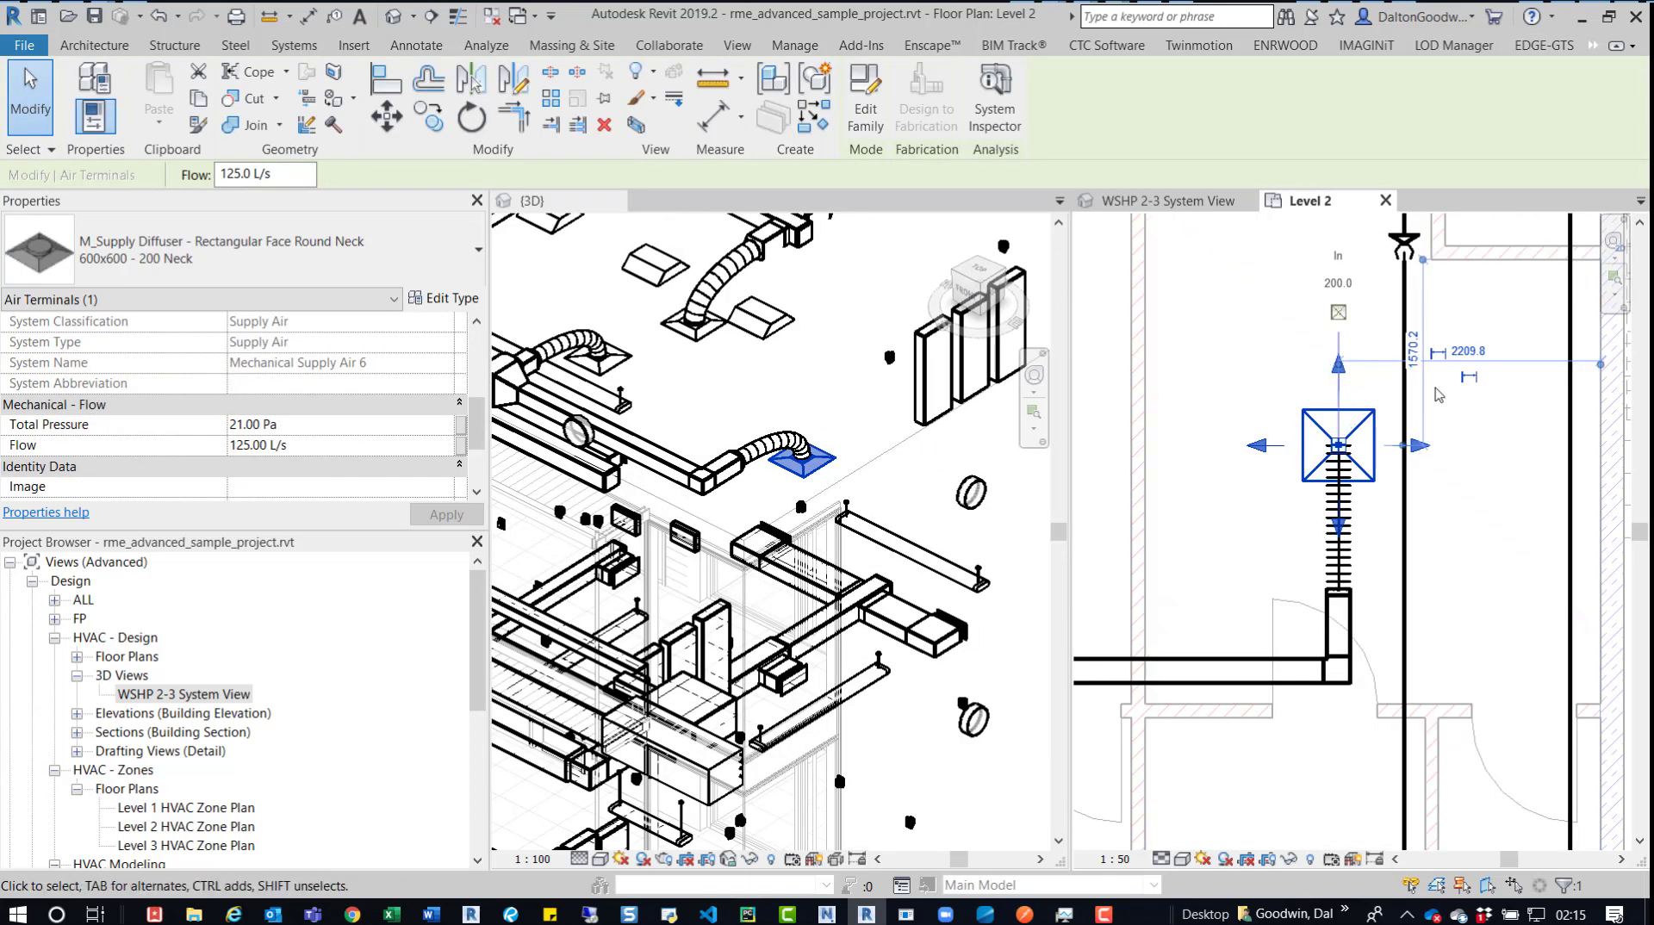
- Zoom the Level 2 plan in and select the diffuser with 75.0 L/s flow
scroll(1437, 395, down, 8)
middle_drag(1437, 395, 1344, 317)
scroll(1383, 442, up, 3)
scroll(1509, 519, up, 3)
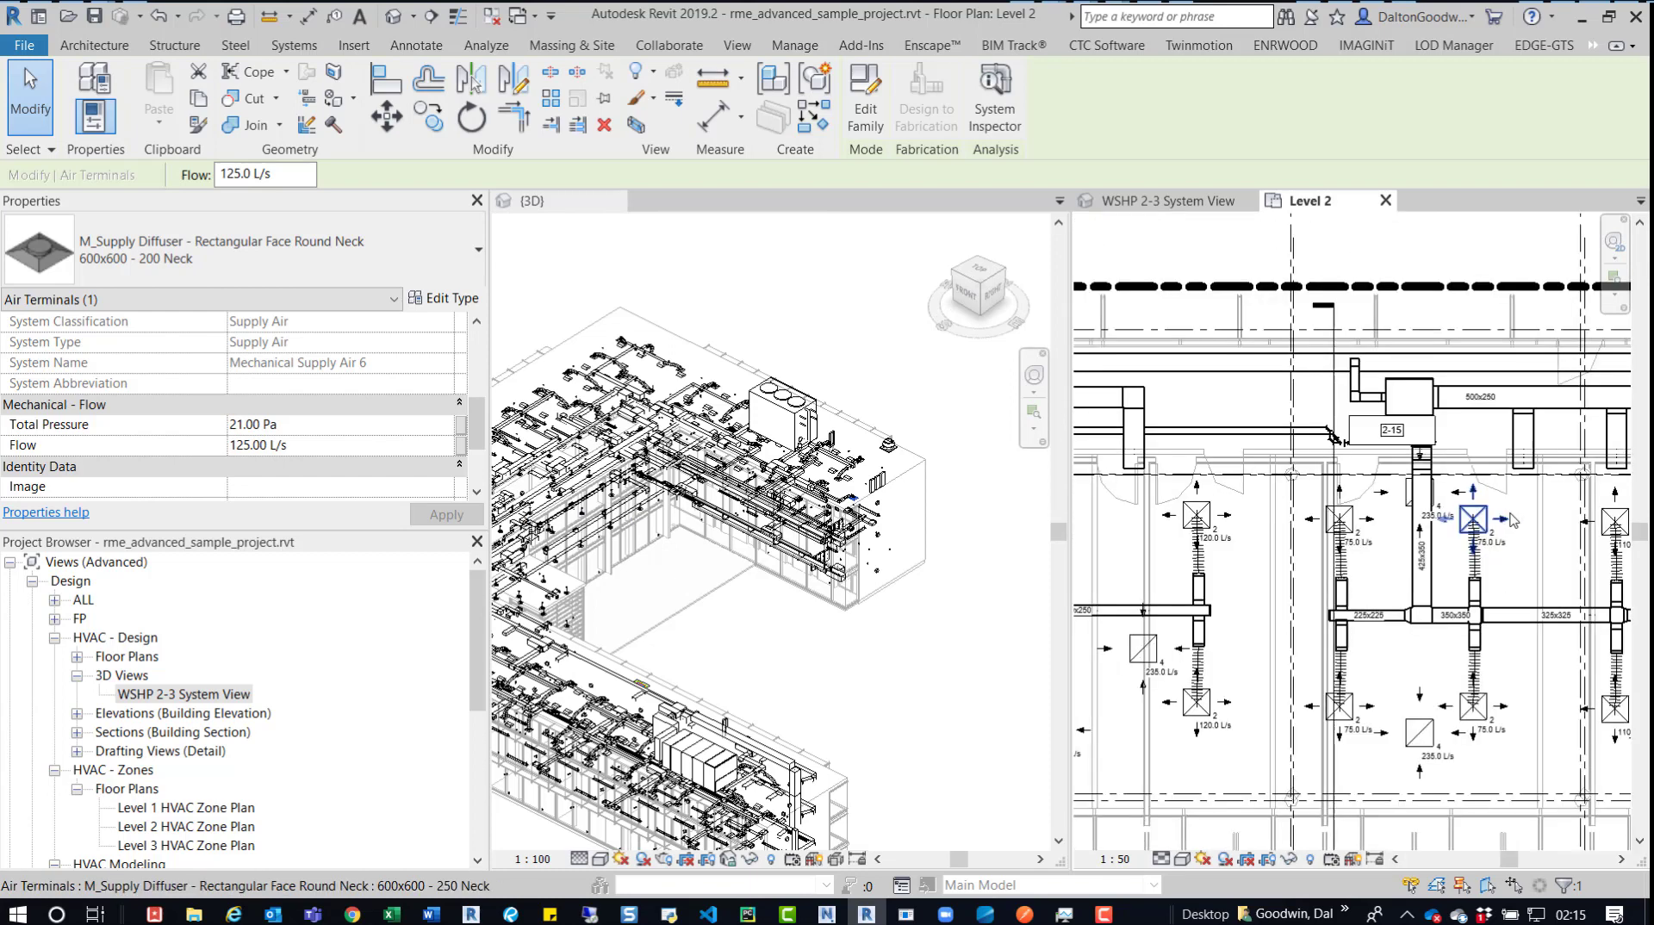
scroll(1509, 520, up, 3)
click(1441, 520)
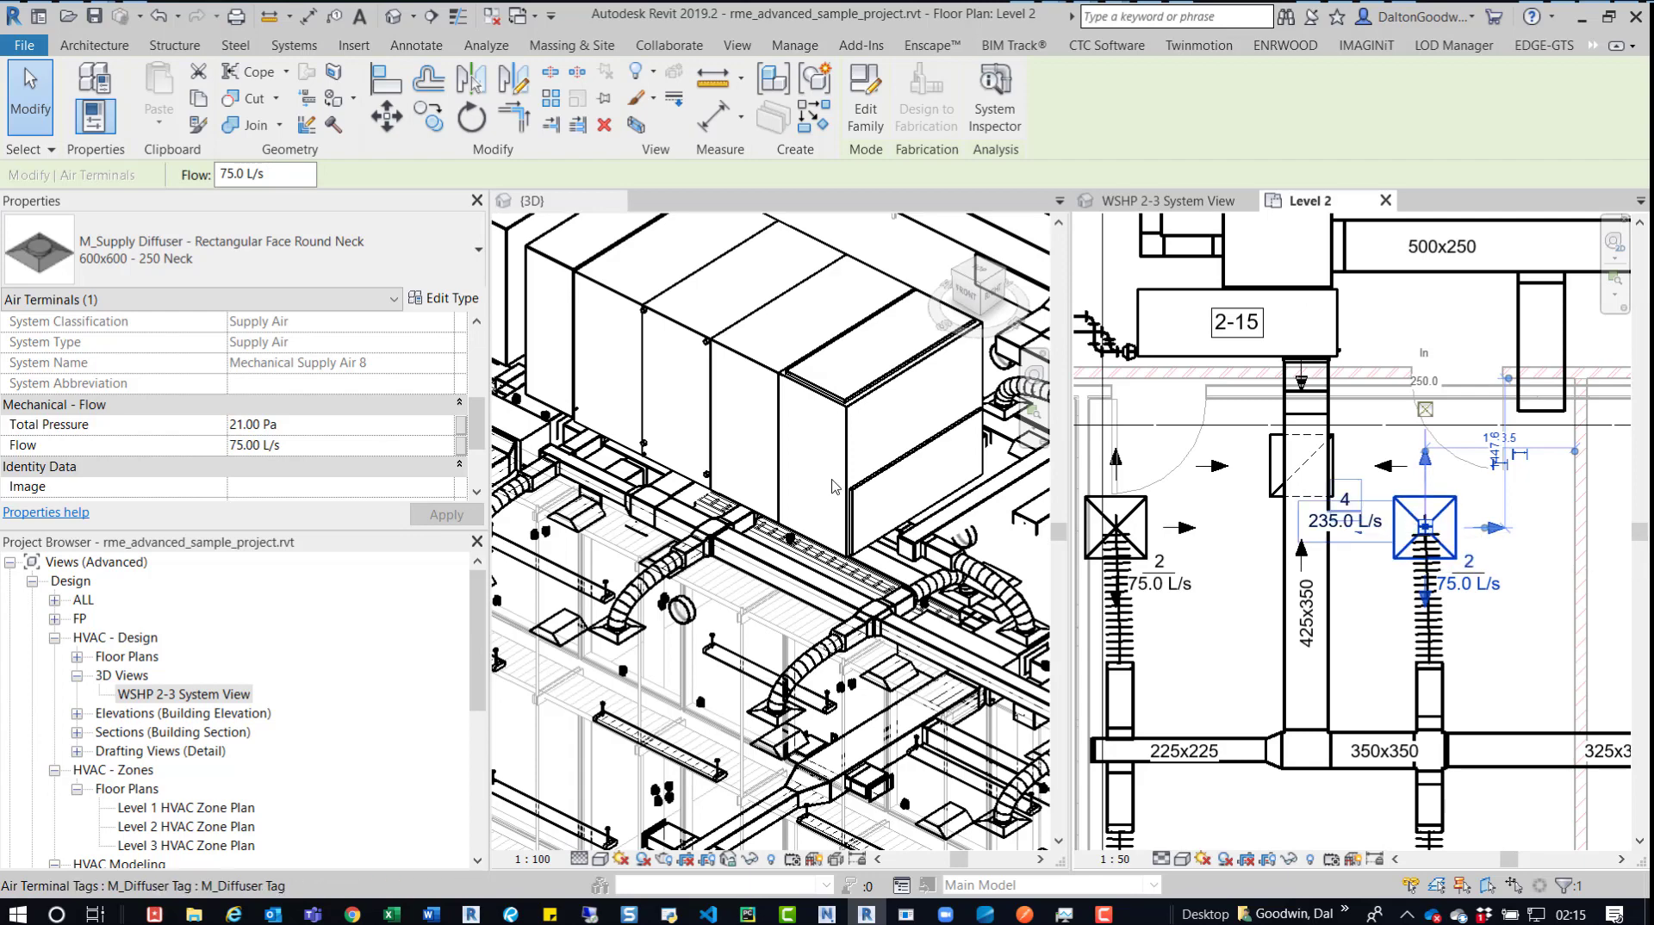
- Orbit the 3D model to a steeper top view and zoom back out
scroll(848, 491, down, 3)
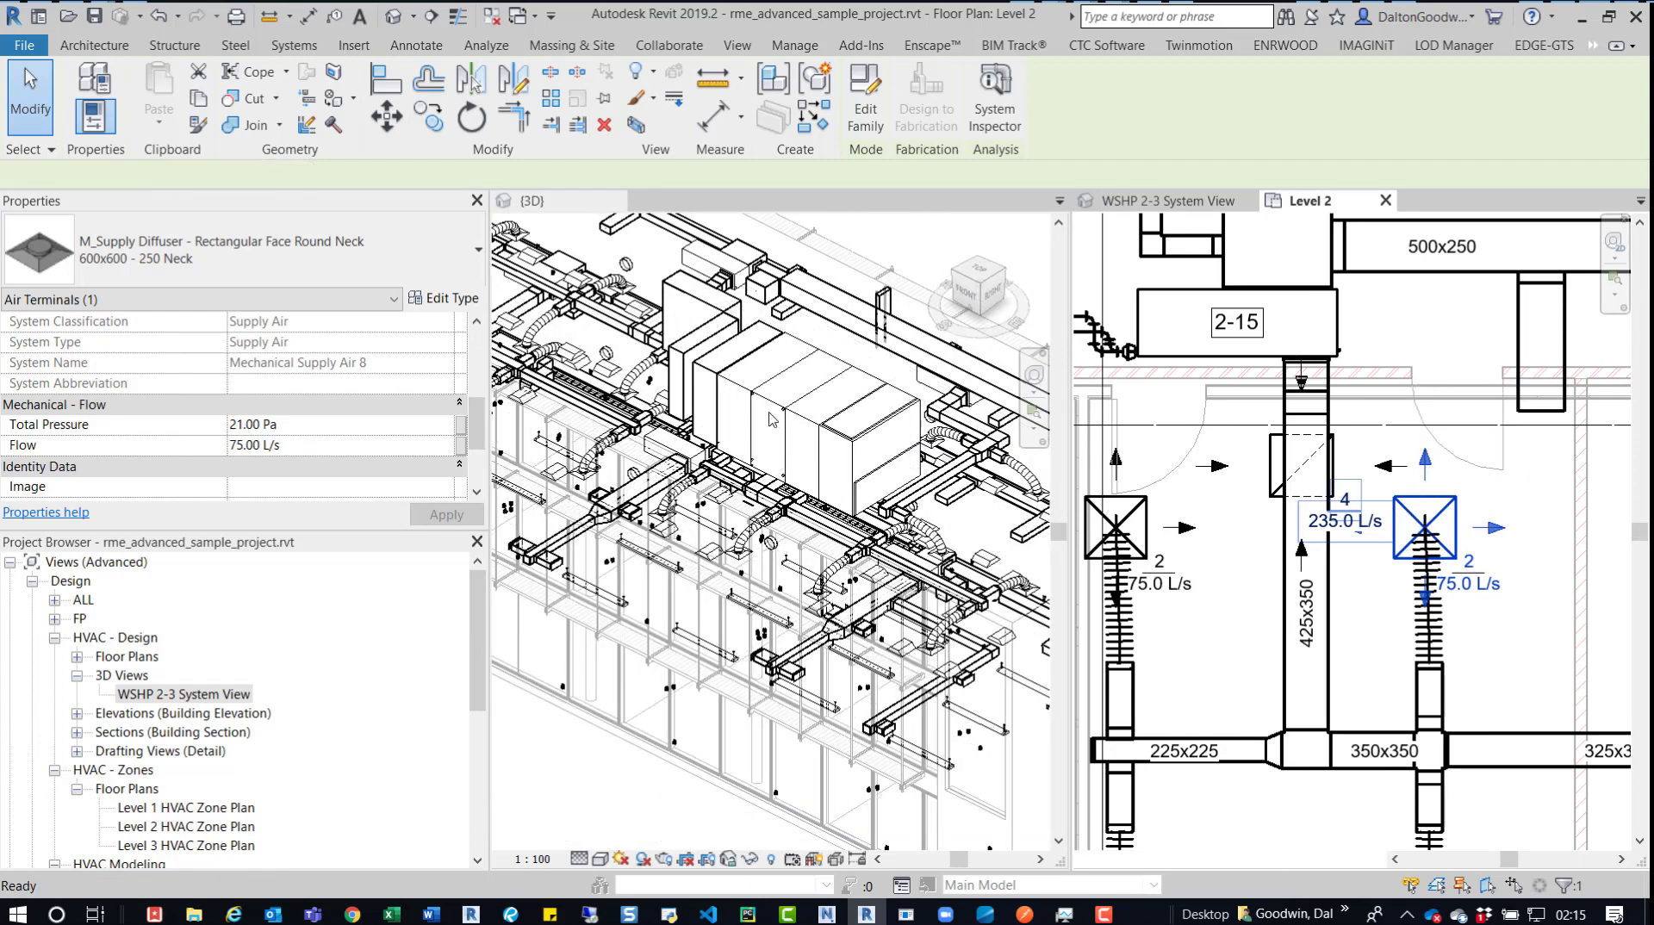
shift+middle_drag(898, 458, 859, 517)
scroll(859, 519, up, 5)
scroll(1278, 527, down, 4)
scroll(1275, 525, down, 2)
scroll(1228, 519, down, 3)
- Pan the Level 2 plan to another area, then orbit the 3D model around
click(1288, 457)
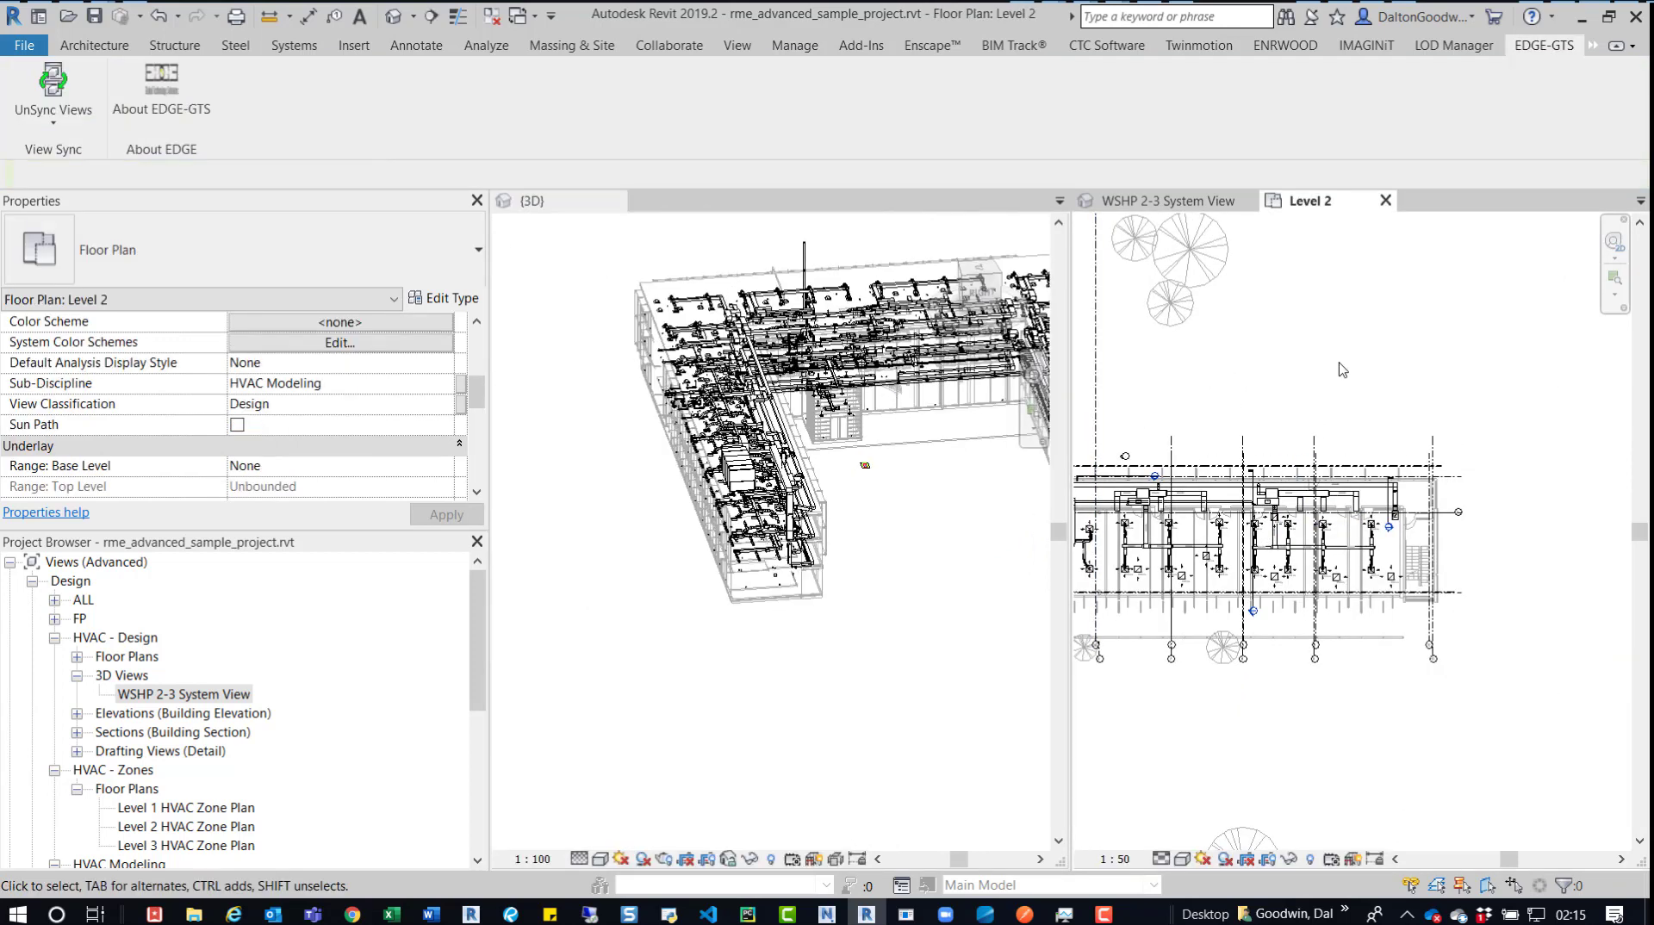
middle_drag(1340, 370, 1235, 424)
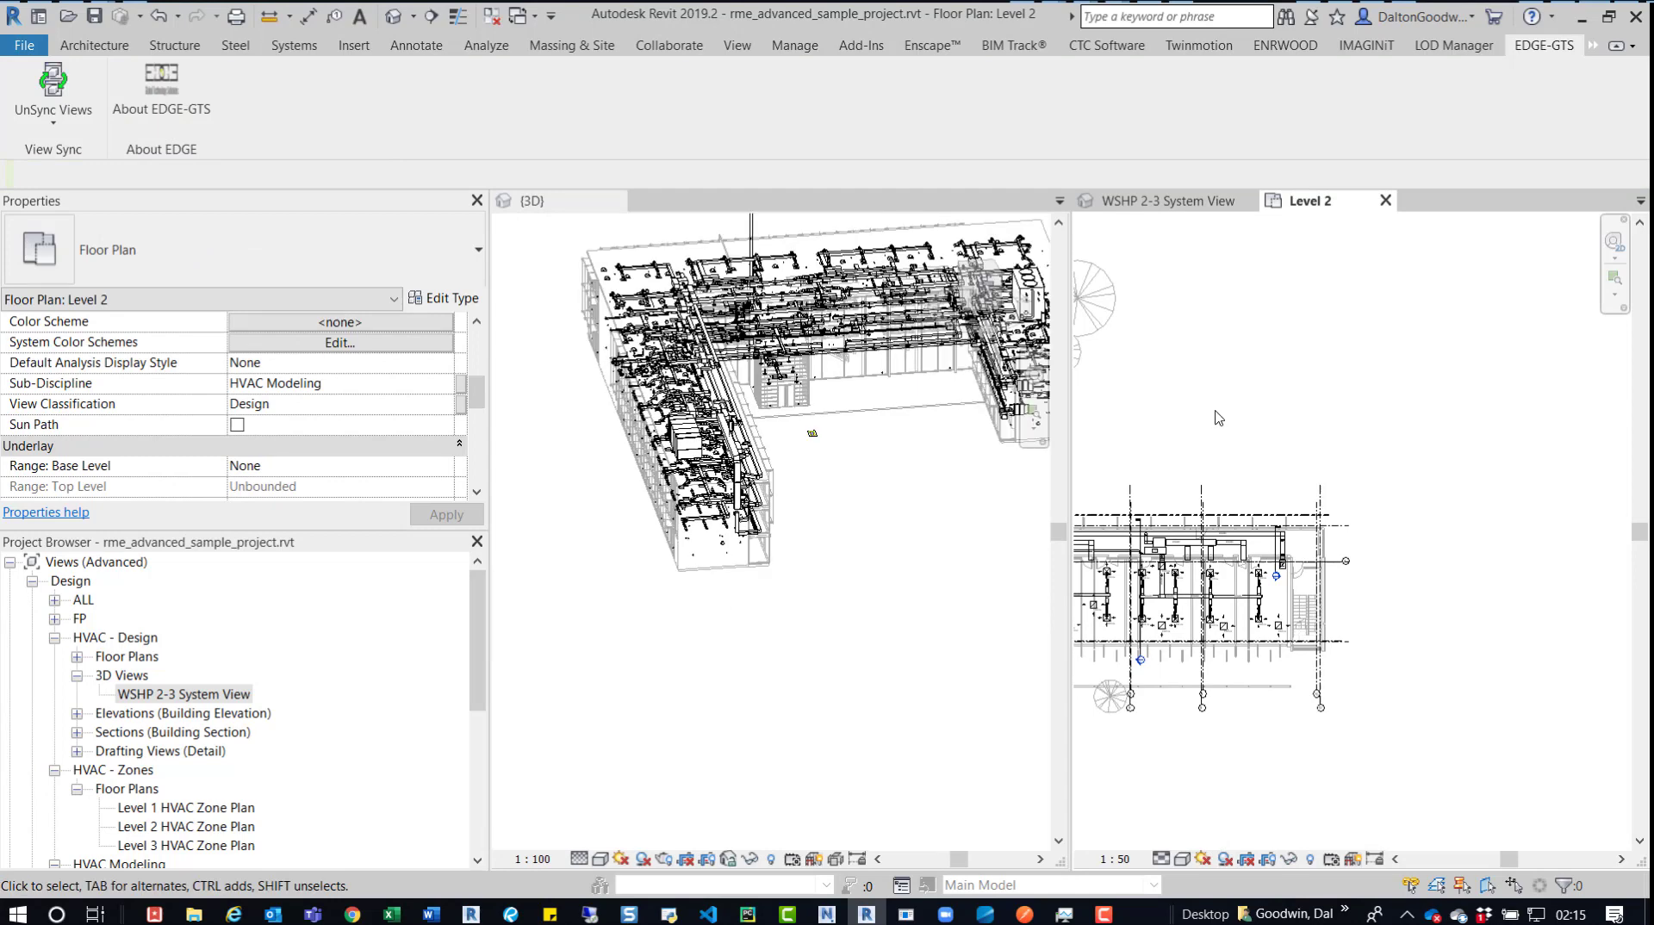
click(849, 428)
shift+middle_drag(782, 430, 765, 484)
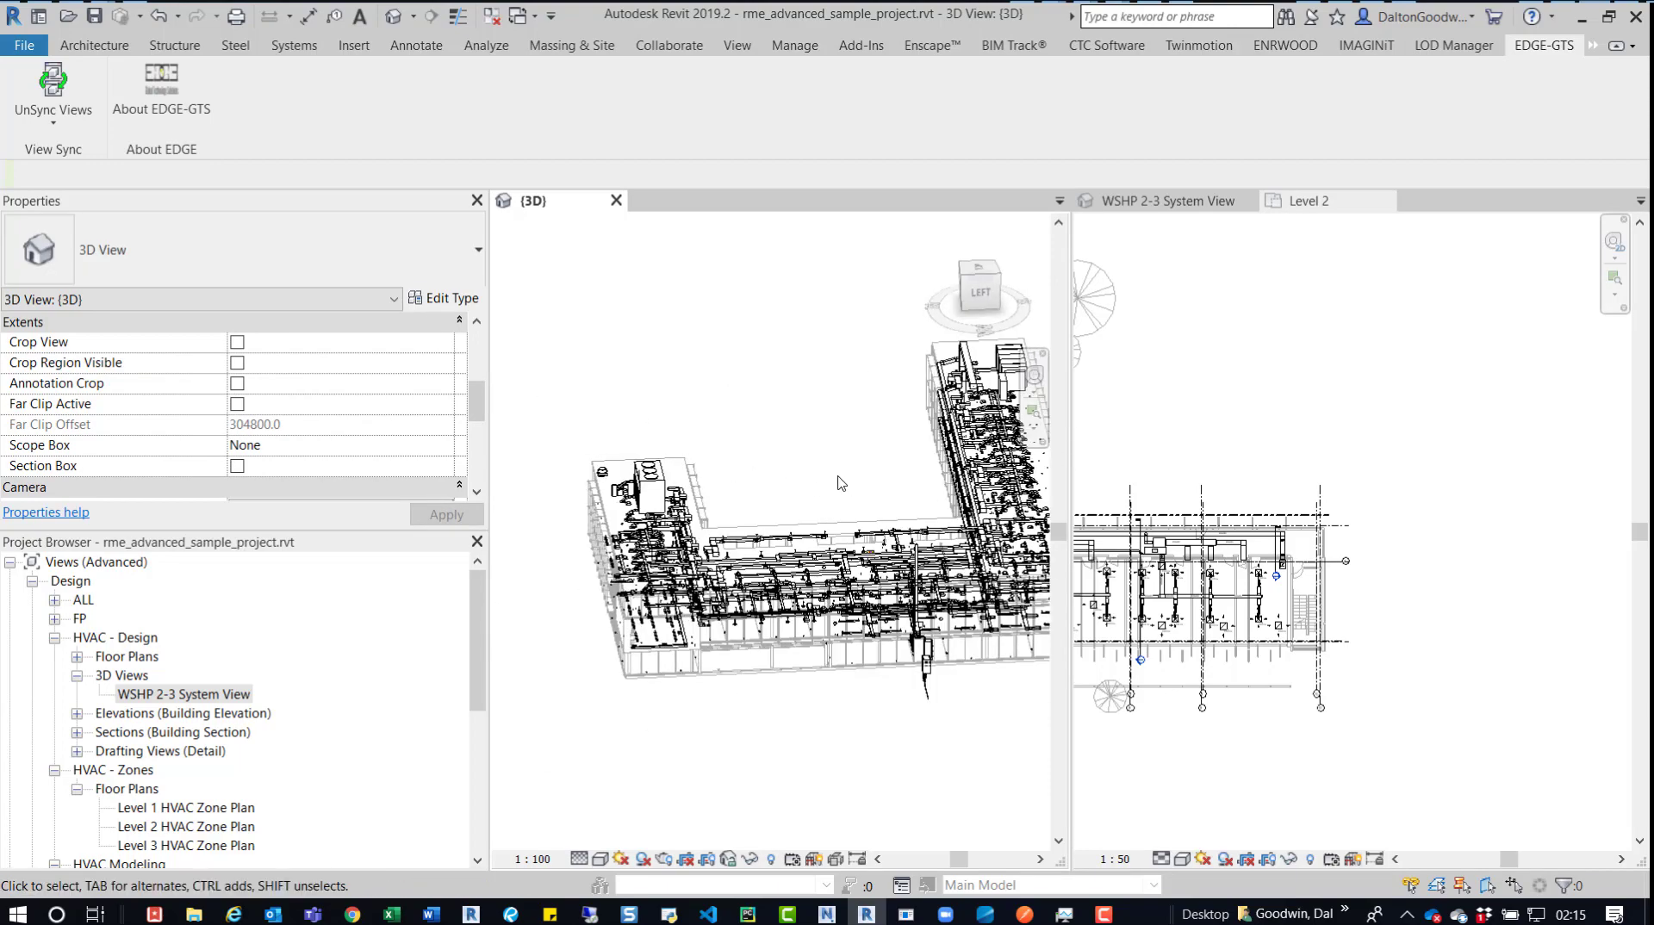
middle_click(1264, 419)
- Pan the Level 2 plan to show the whole building and select a supply diffuser
scroll(1264, 418, up, 3)
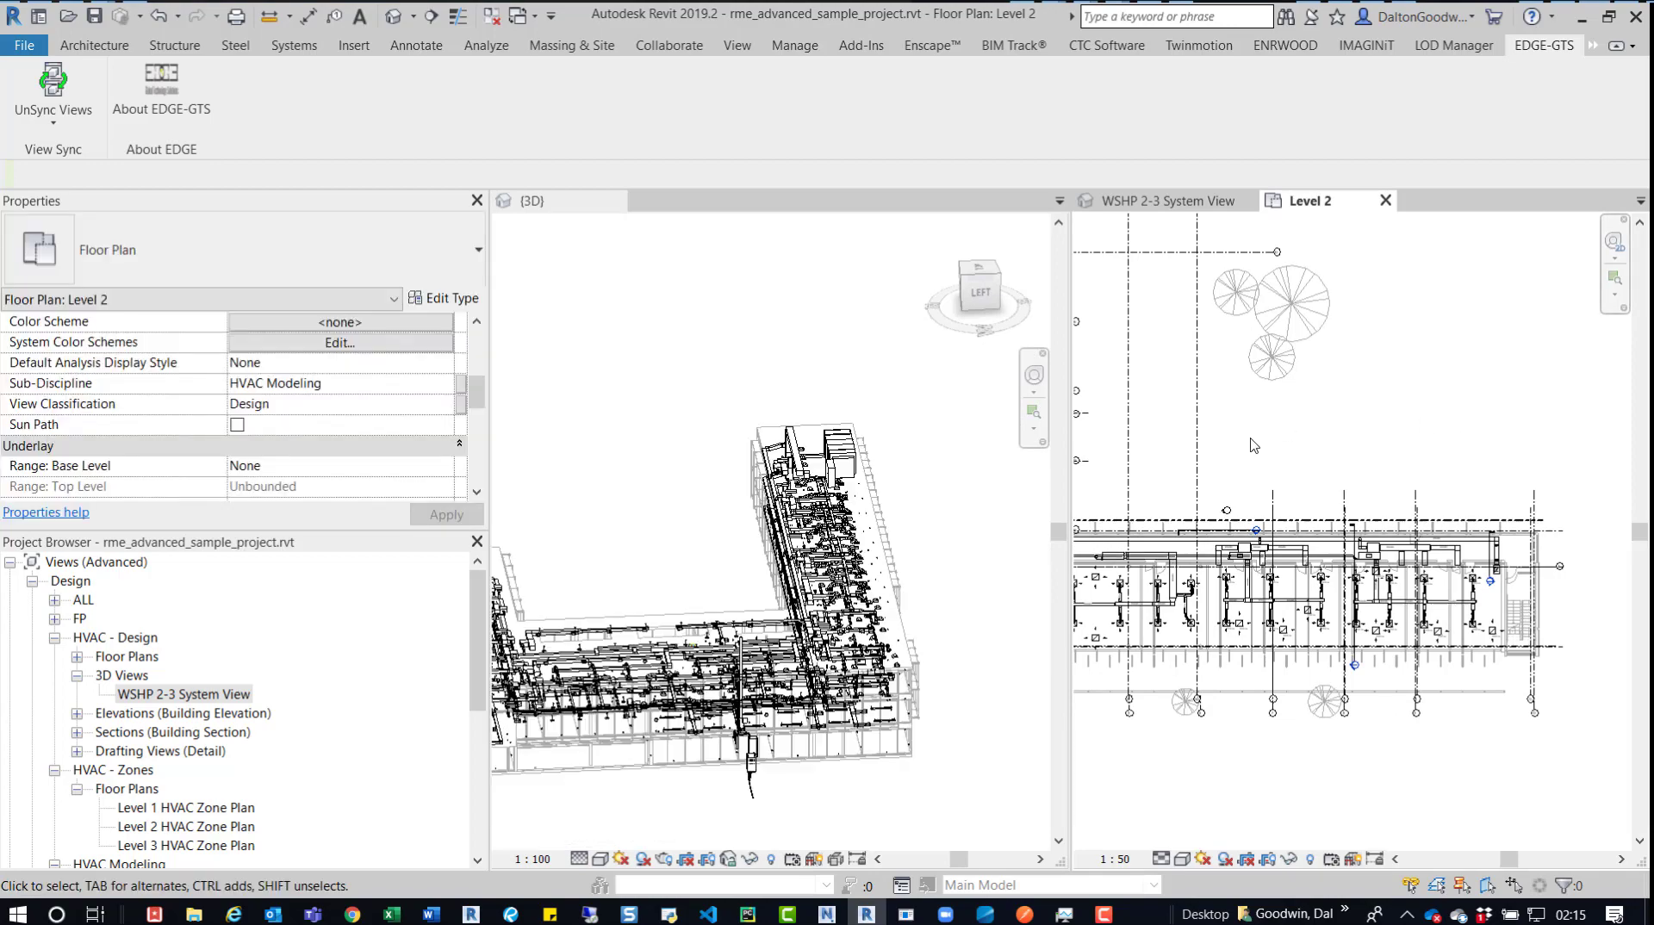
scroll(1298, 431, down, 3)
middle_drag(1298, 430, 1334, 450)
scroll(1432, 492, up, 10)
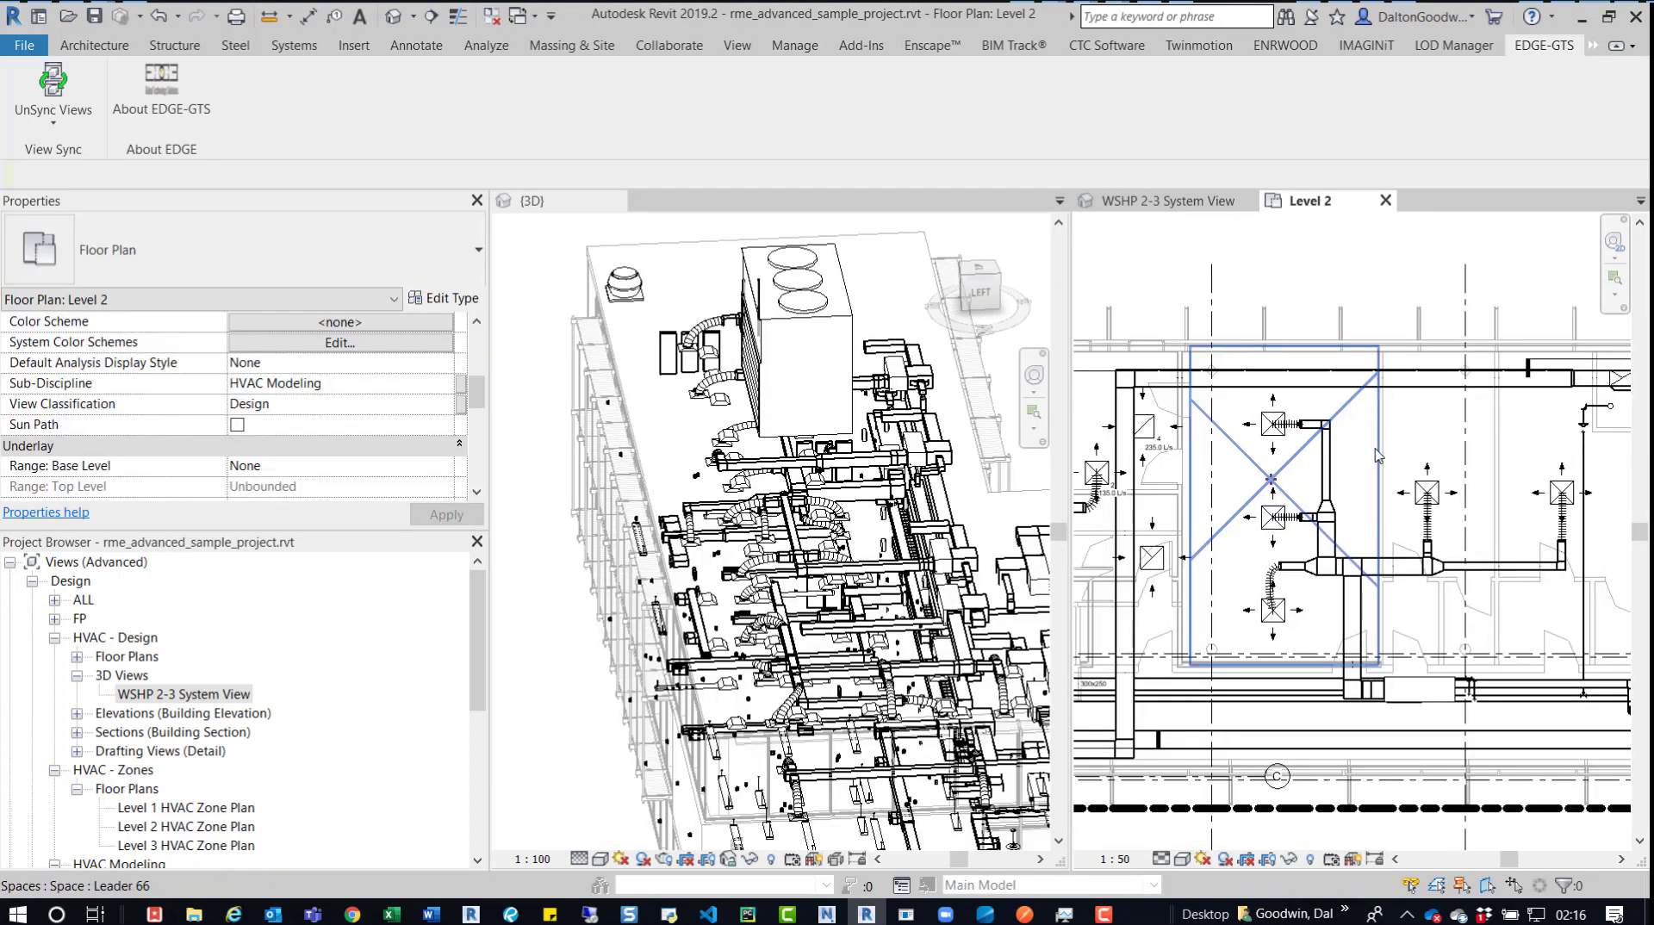
click(1430, 491)
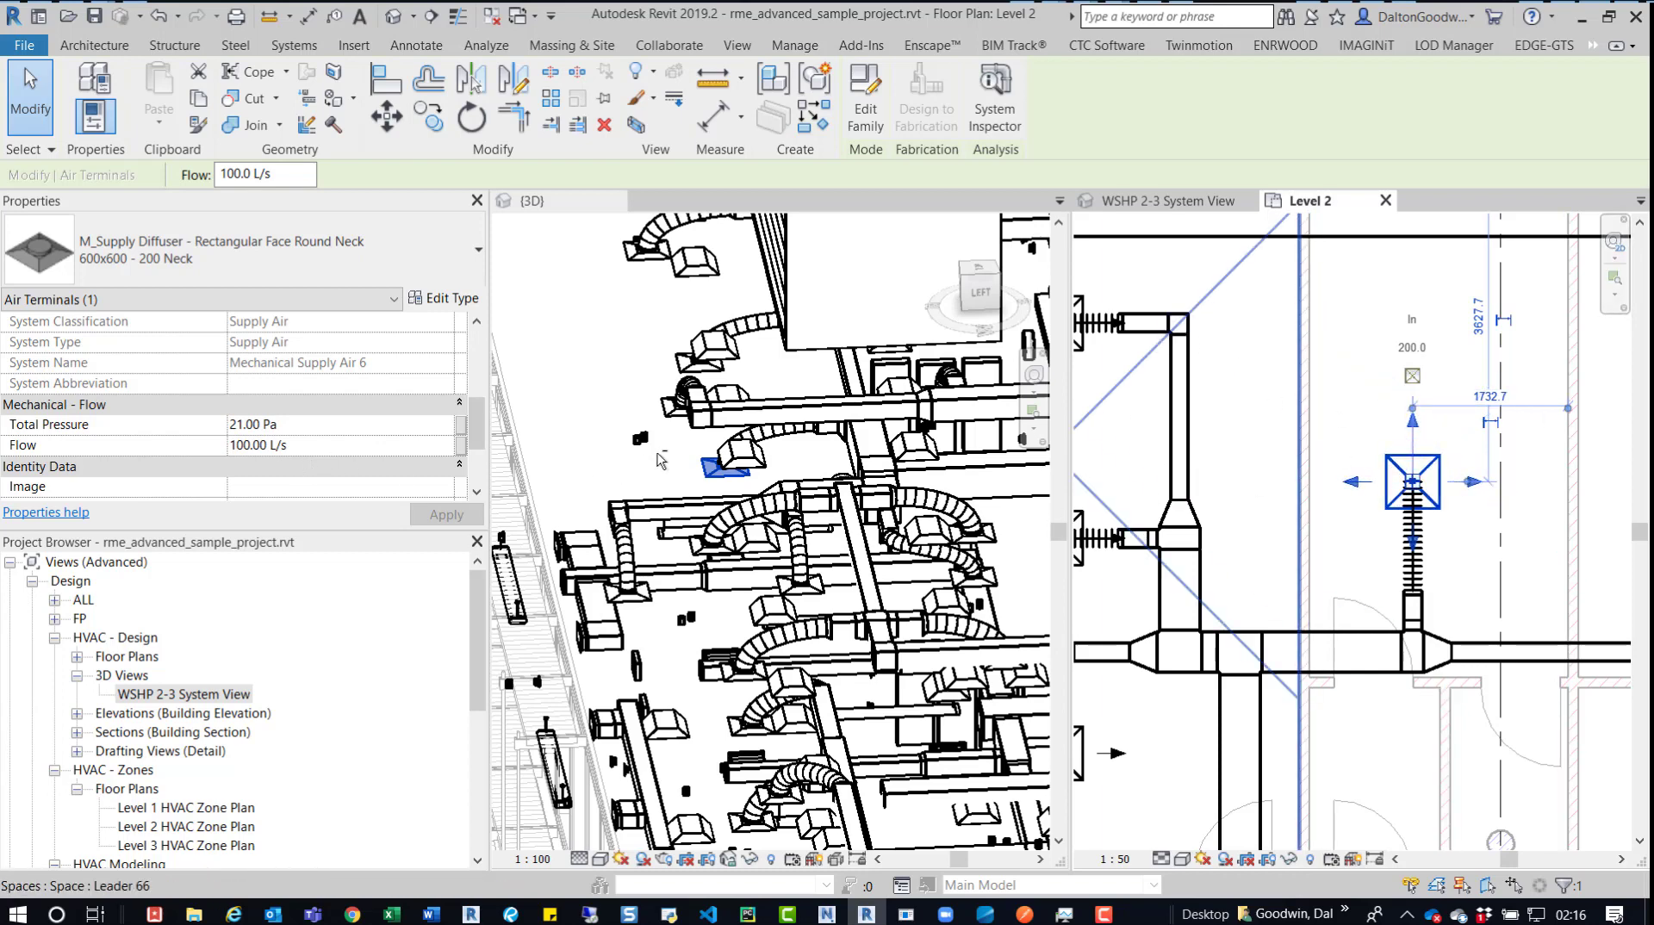
- Orbit the {3D} view around the diffuser, zoom out, and tilt to a more top-down angle
click(660, 460)
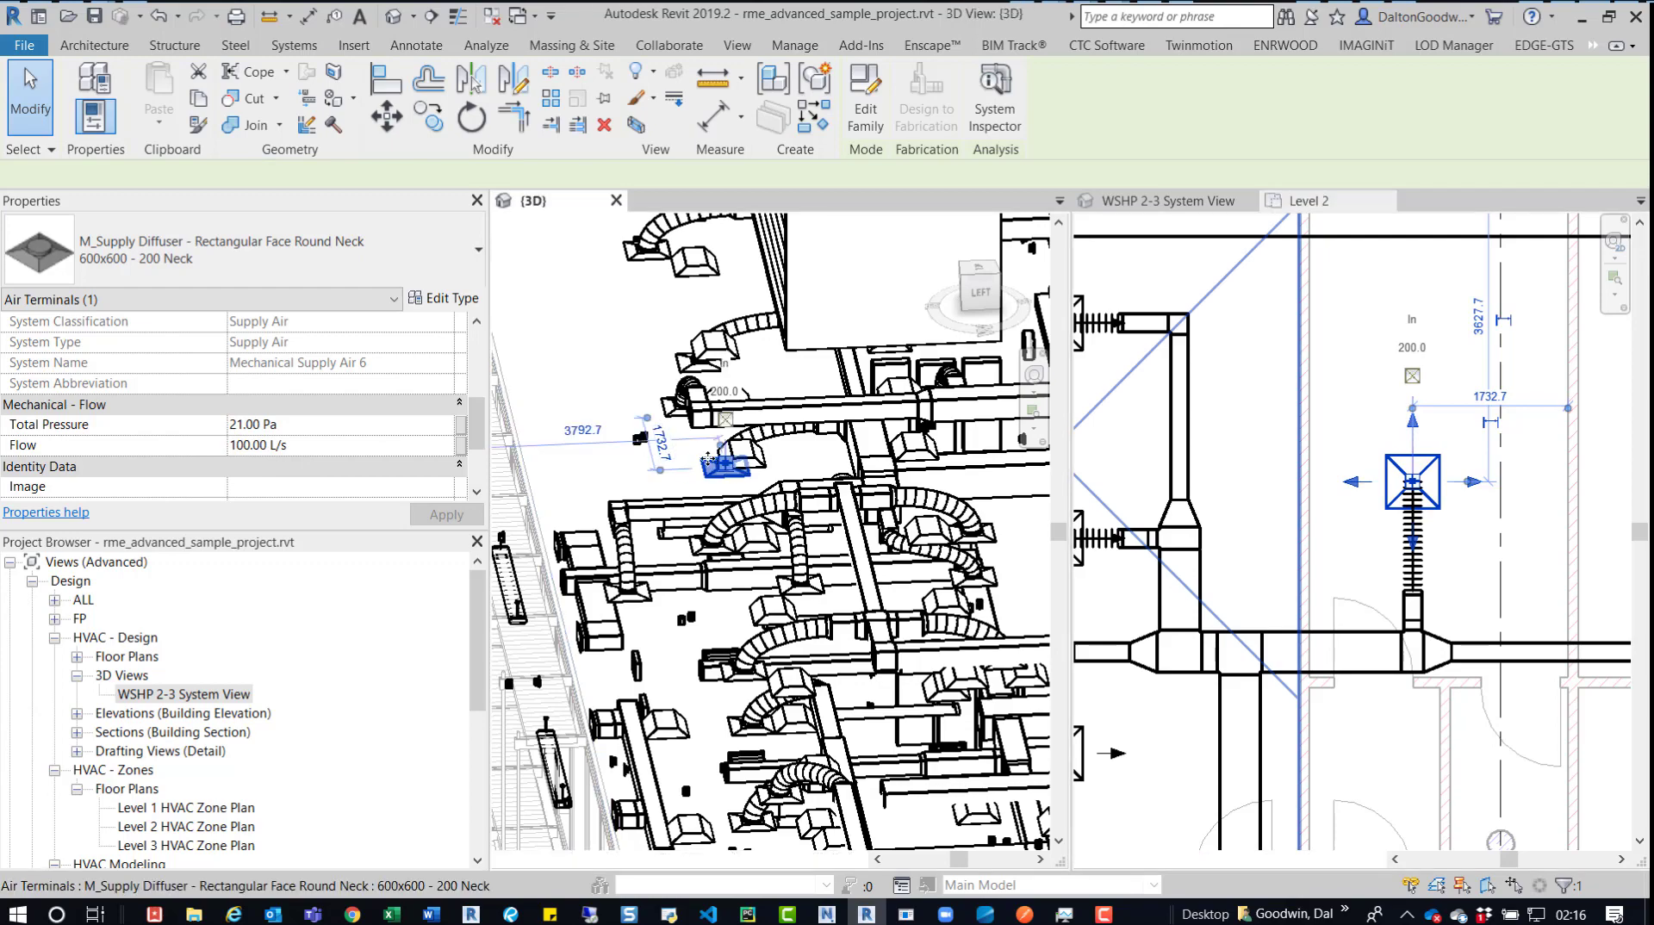
shift+middle_drag(644, 462, 839, 397)
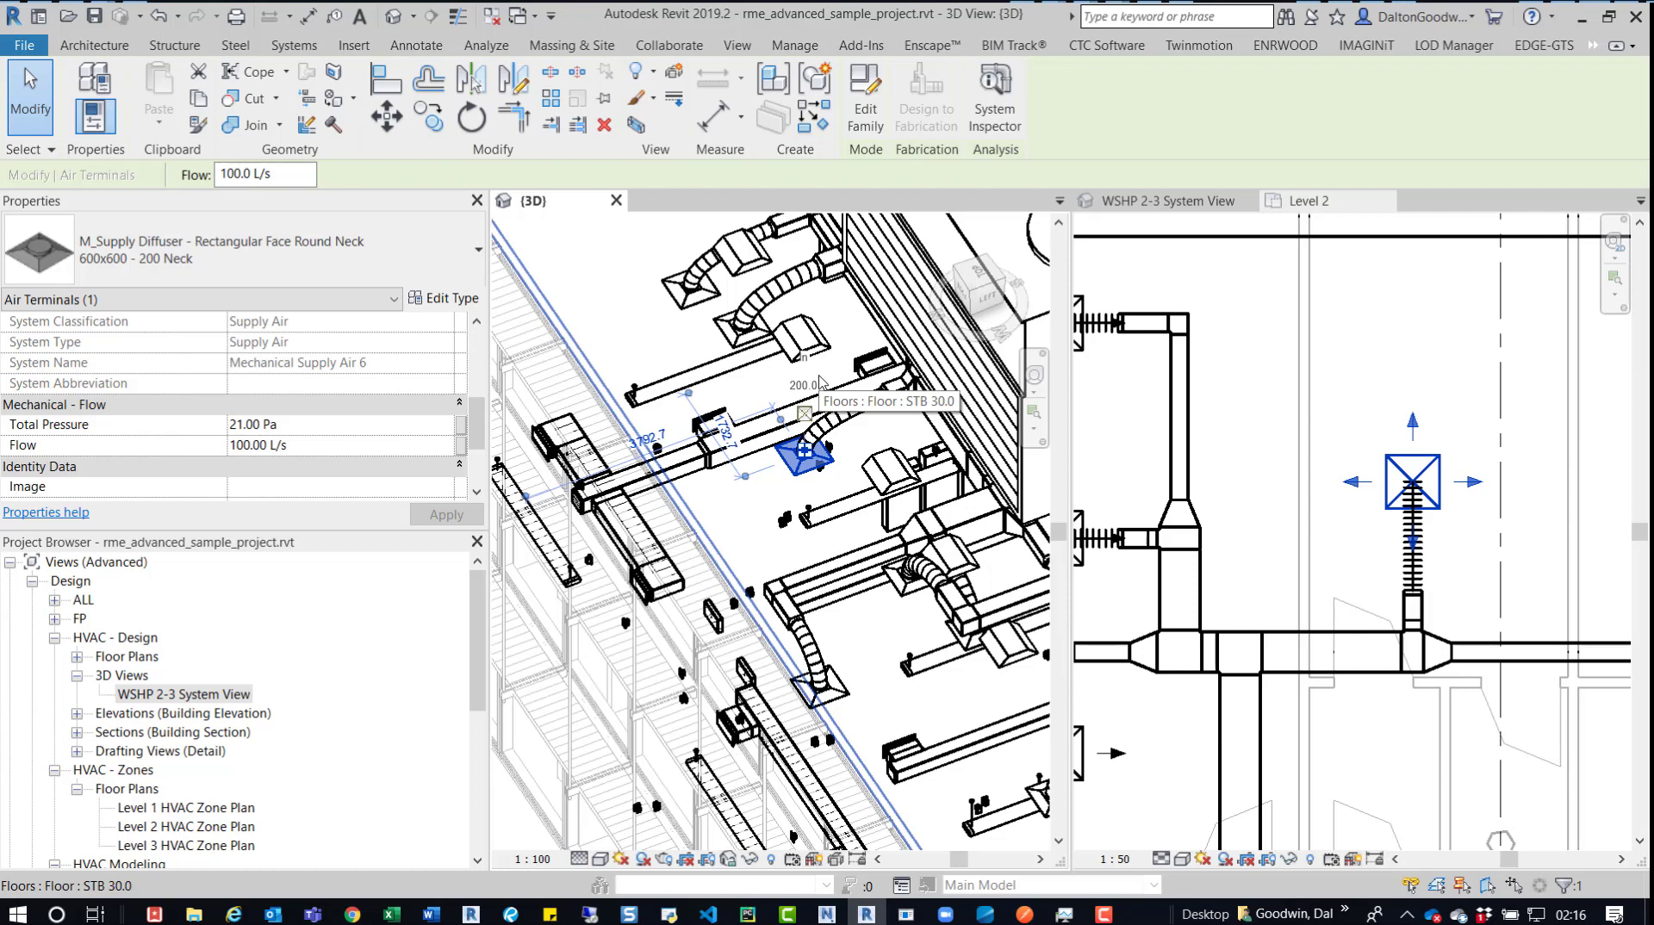
scroll(844, 410, down, 3)
shift+middle_drag(844, 410, 930, 573)
- Open the WSHP 2-3 System View, pan it, and deselect the diffuser to show view properties
click(1163, 201)
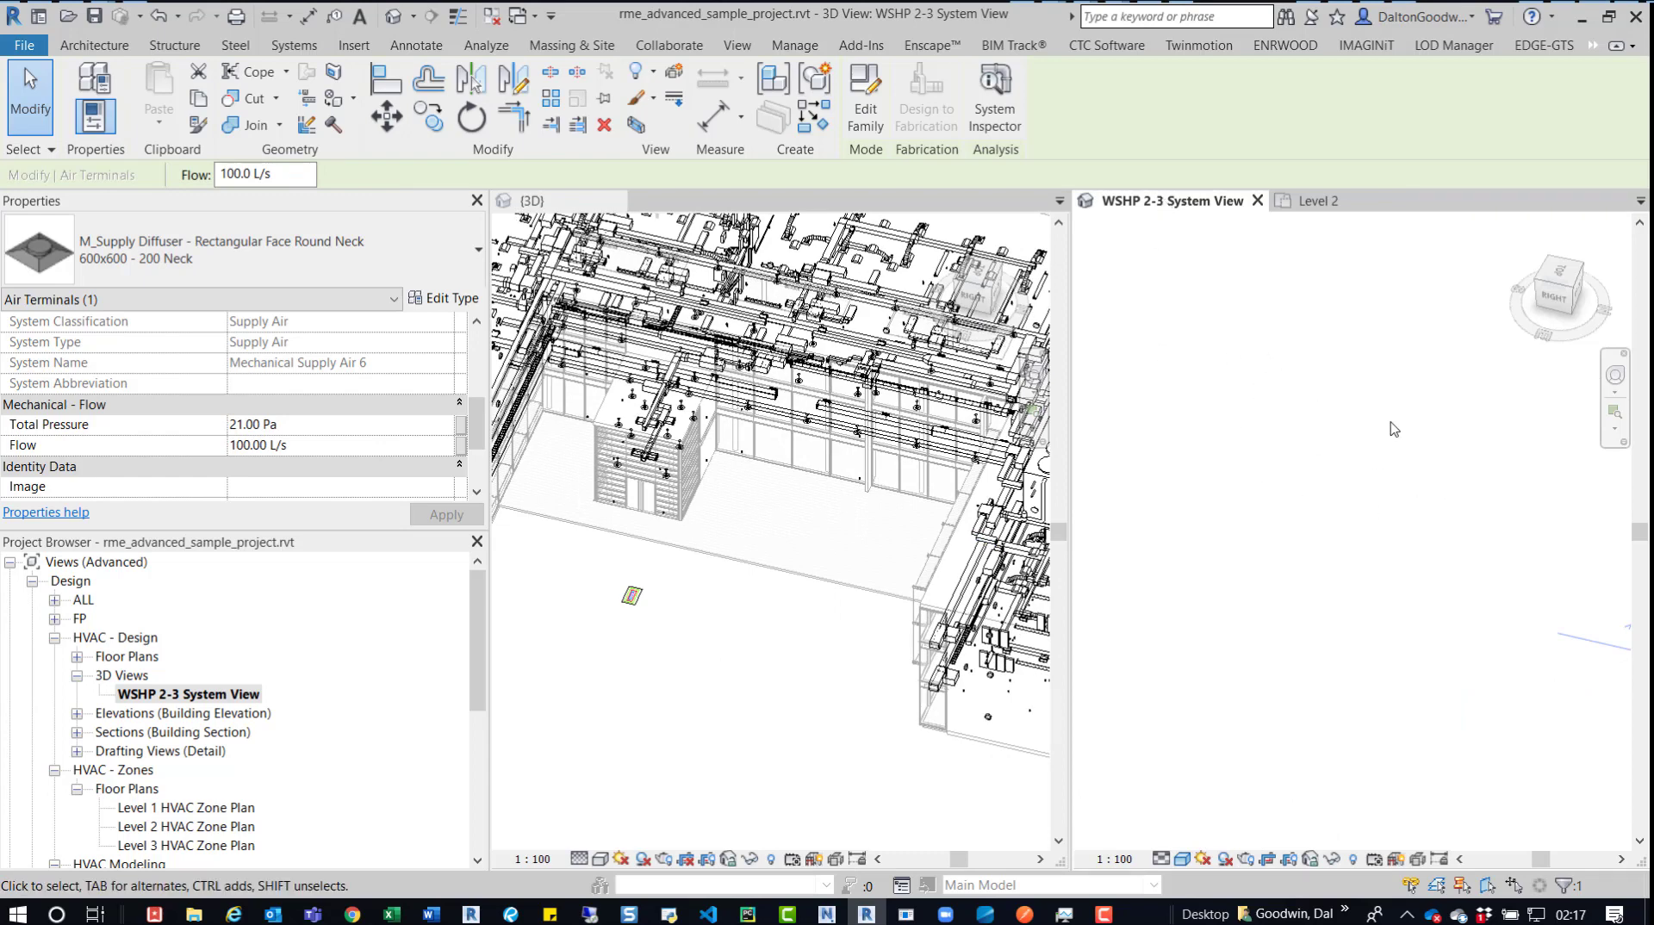
middle_drag(1179, 656, 1323, 481)
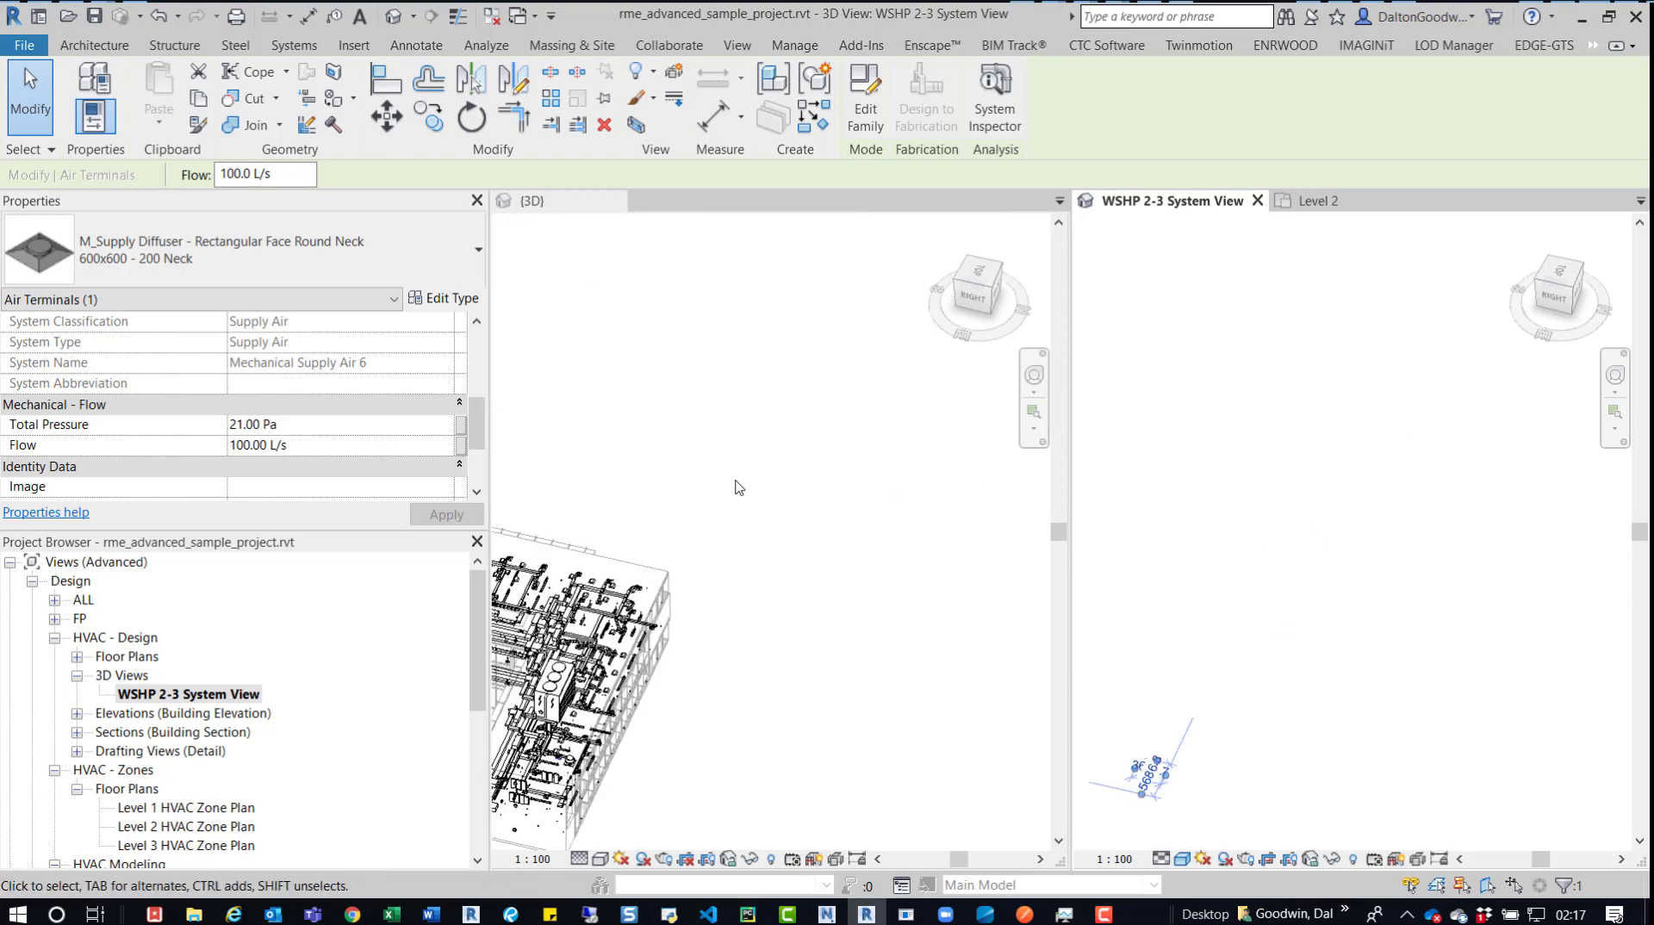
scroll(327, 392, down, 3)
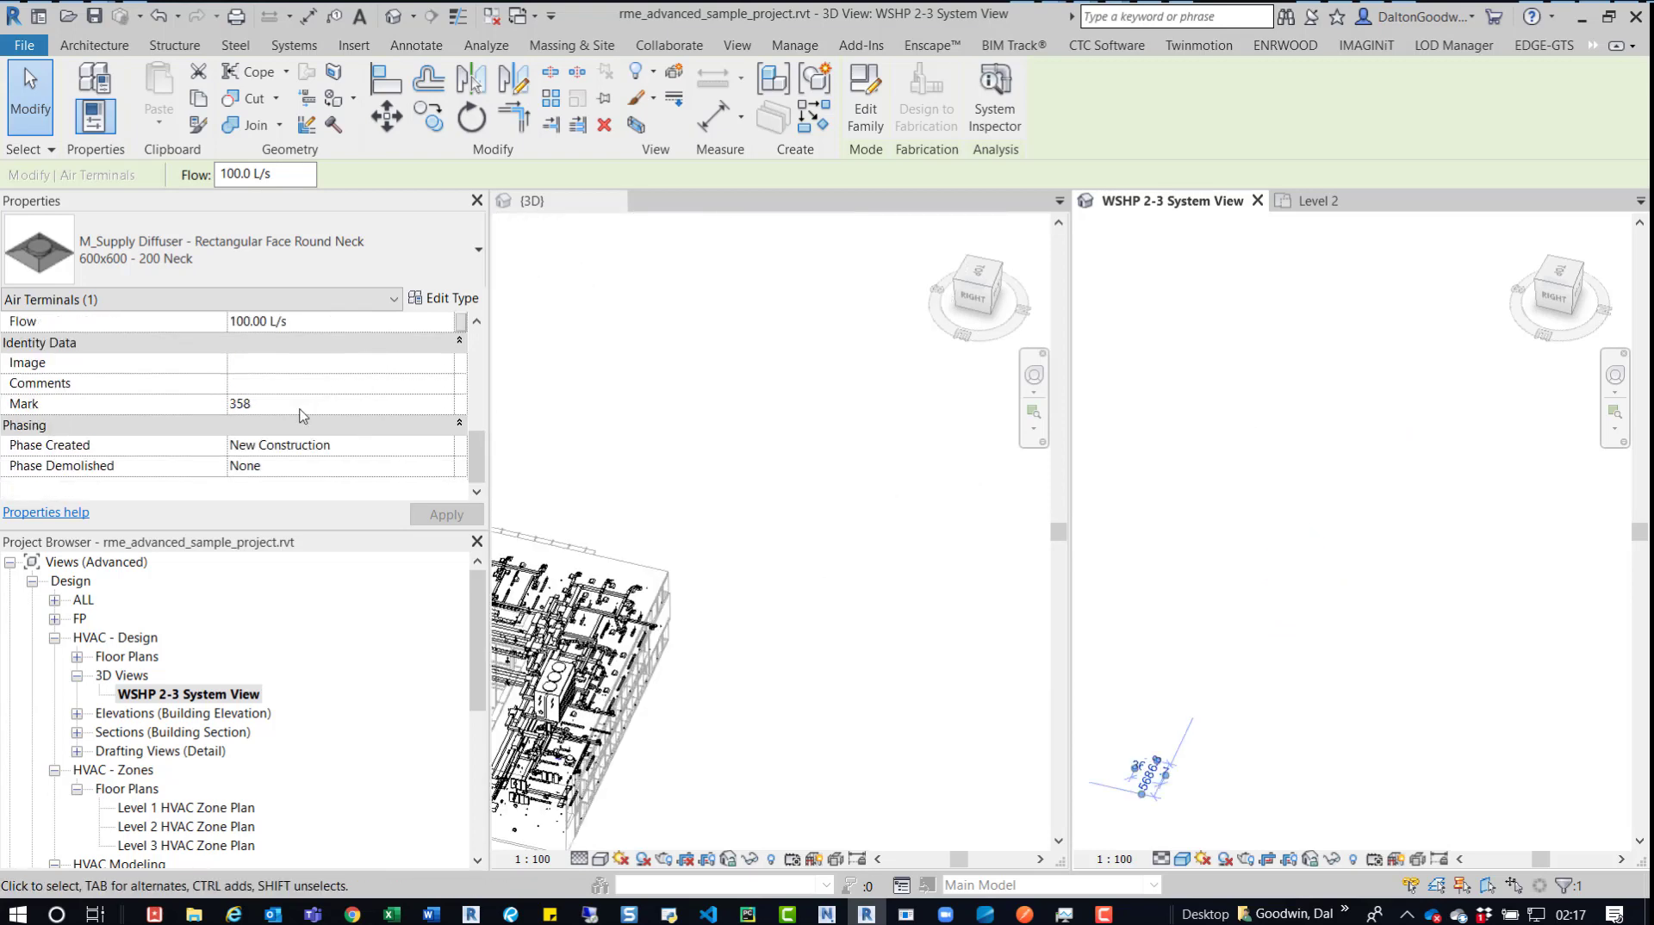
click(1277, 290)
middle_drag(1296, 316, 1288, 316)
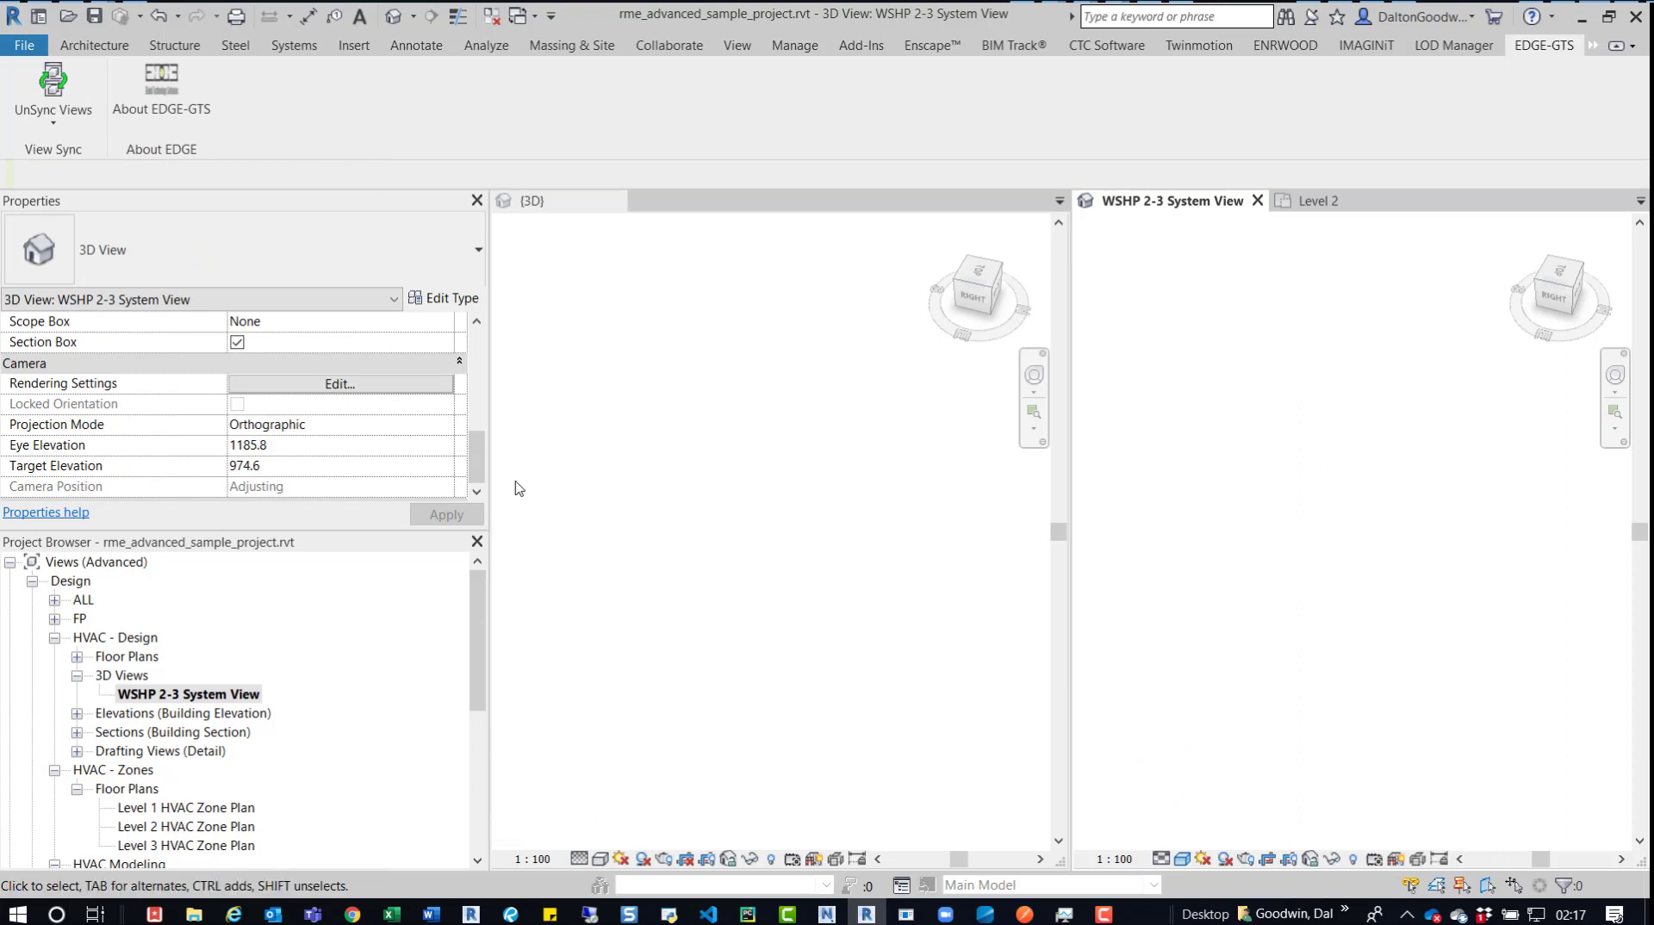
- Uncheck Section Box, zoom out, and select the linked site model
click(237, 342)
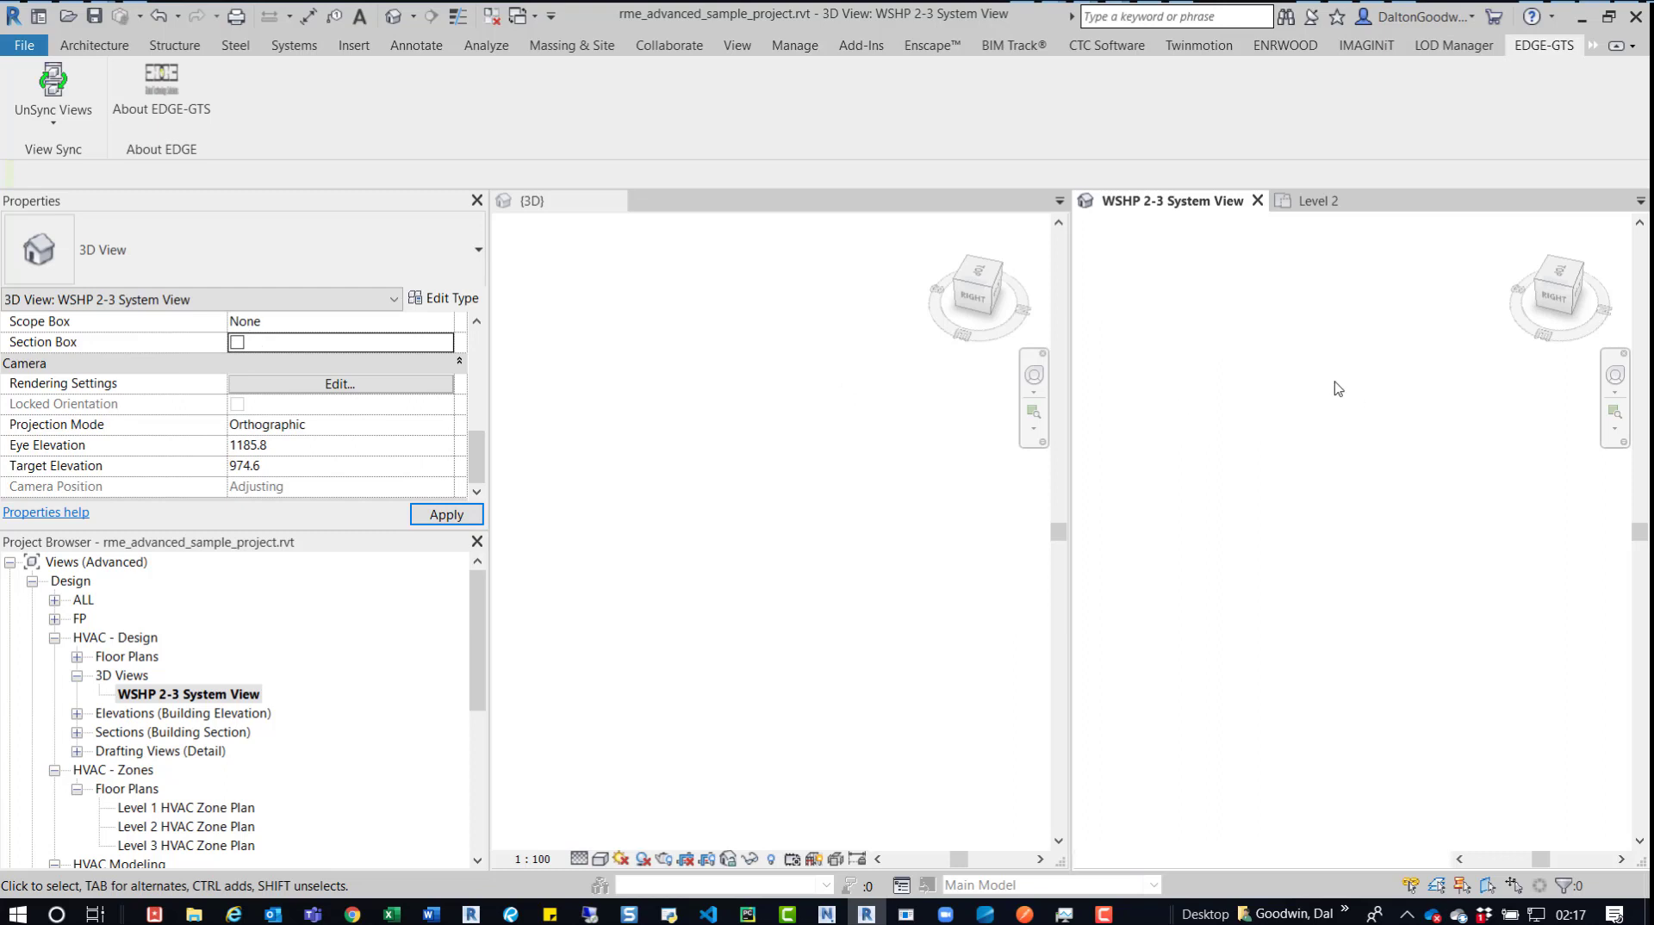
scroll(1255, 491, down, 2)
scroll(1317, 457, down, 2)
click(1359, 395)
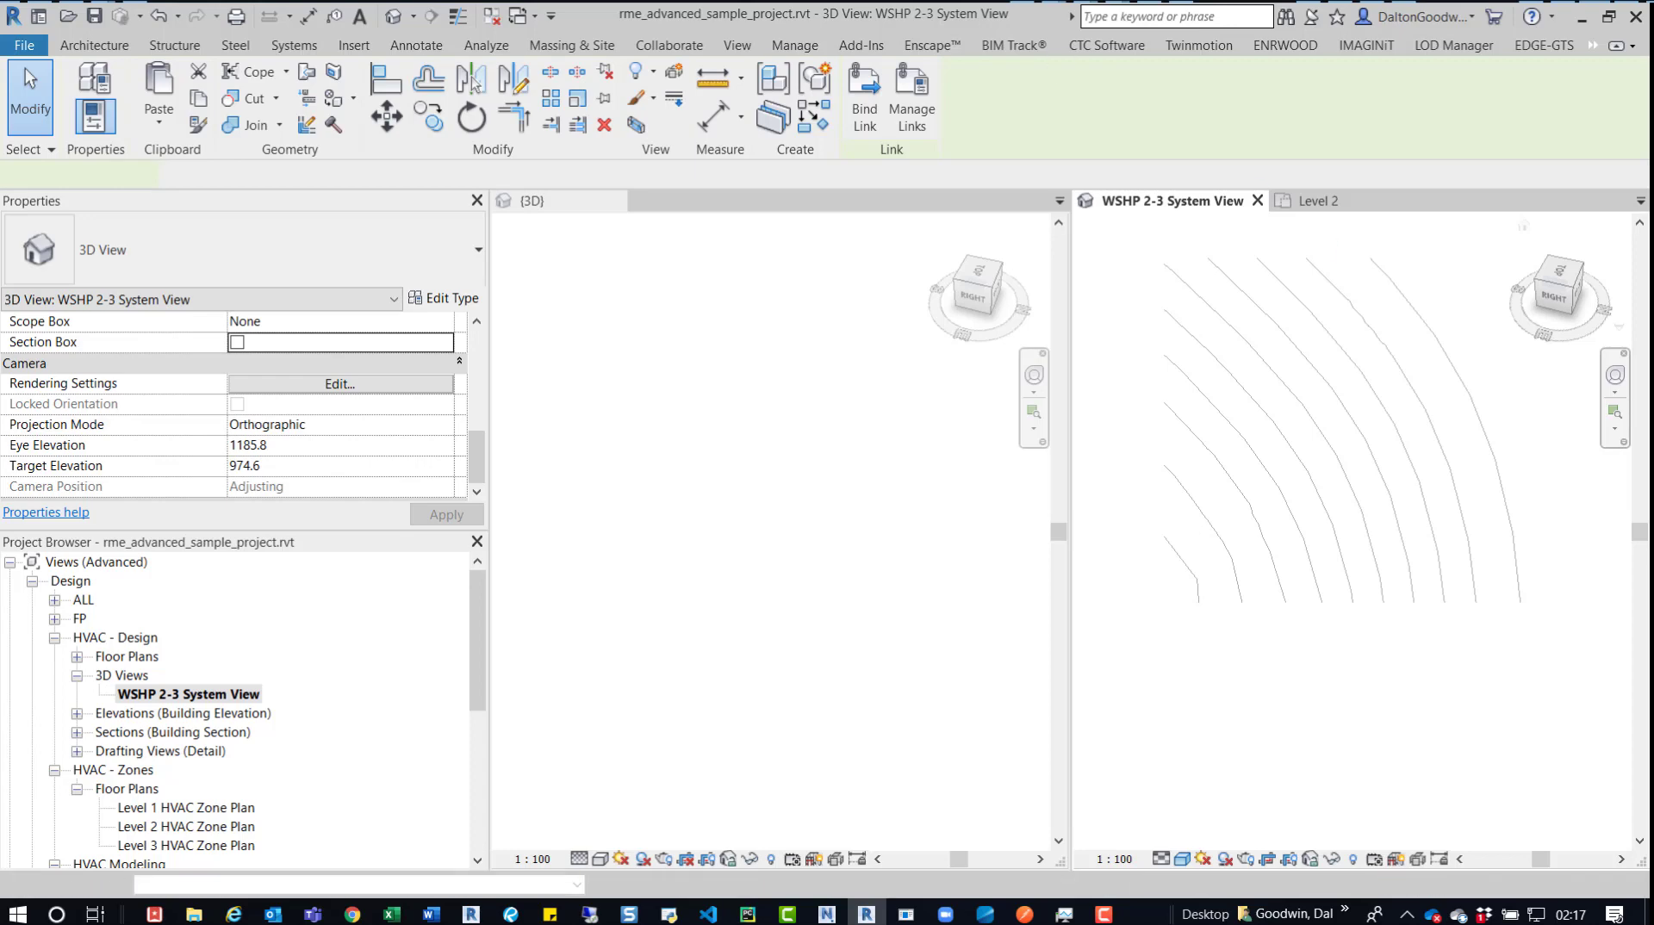
- Toggle between the {3D} and WSHP 2-3 System View, then uncheck Crop View for the system view
key(ctrl+Tab)
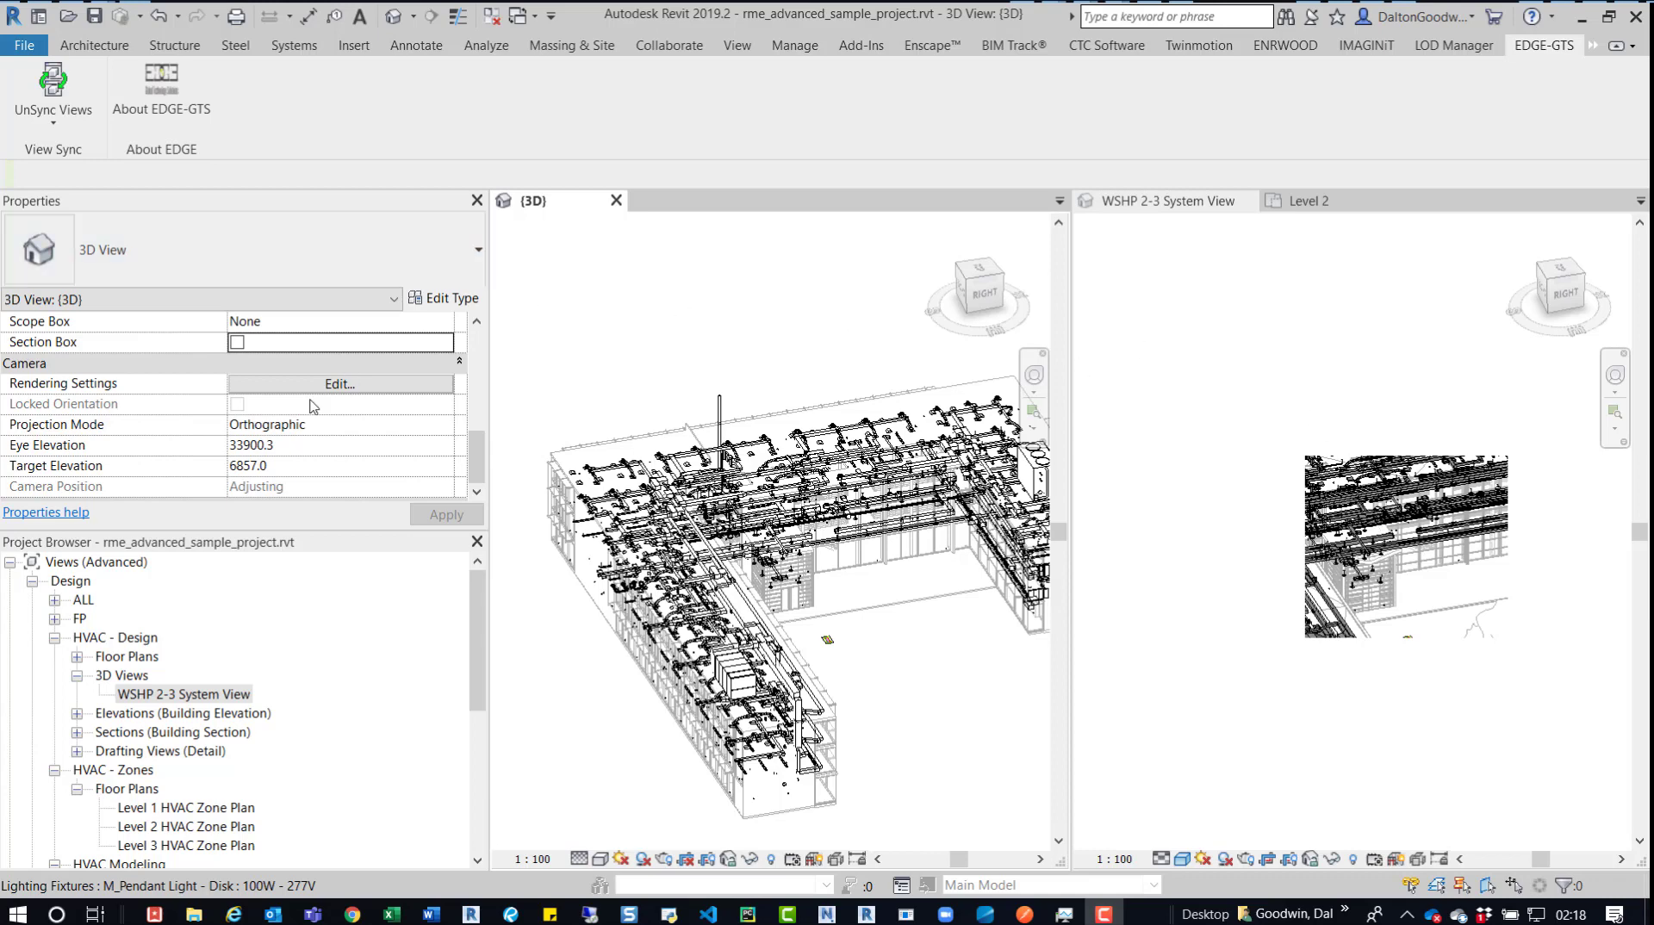
scroll(303, 420, up, 2)
scroll(304, 419, up, 1)
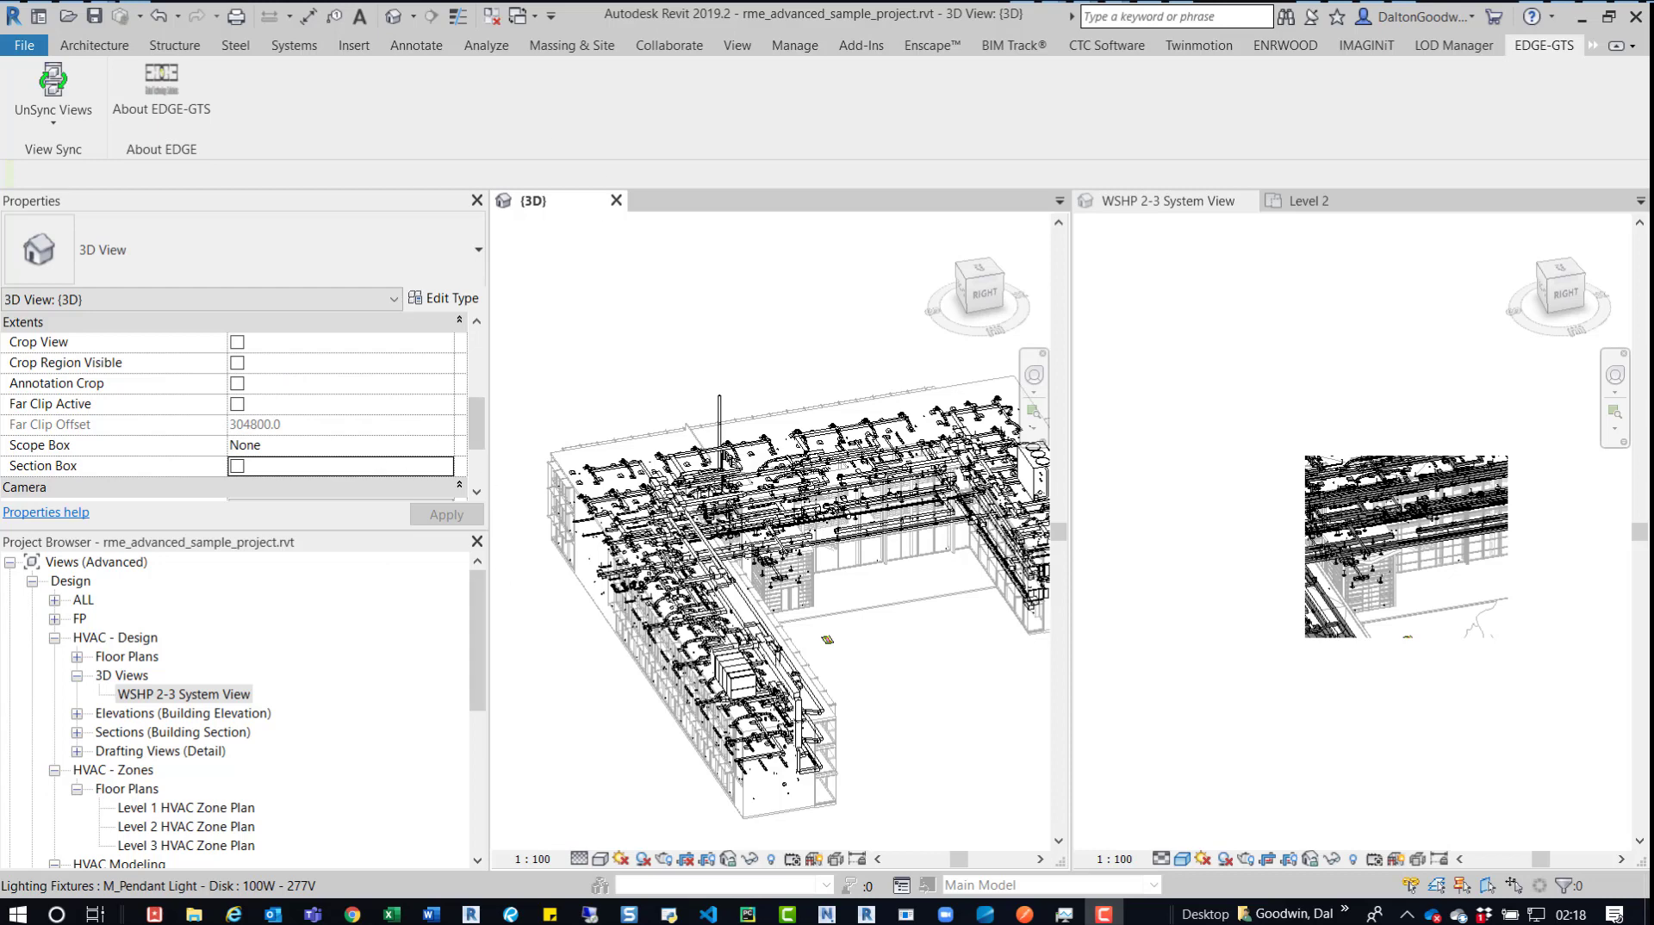
key(ctrl+Tab)
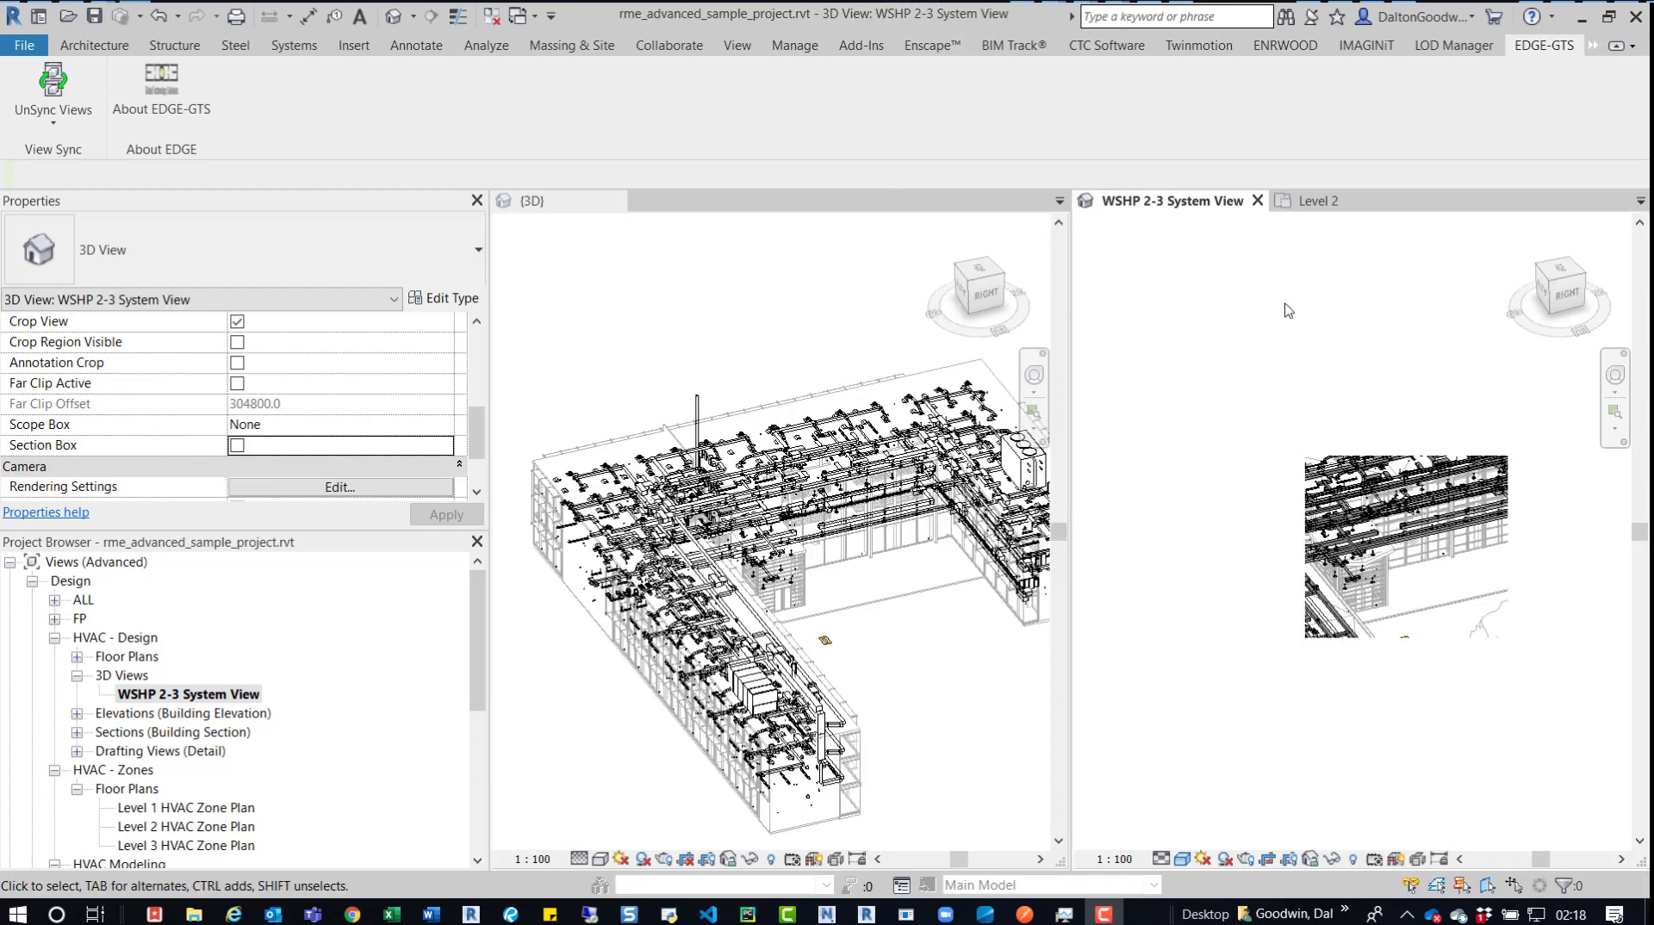
click(1326, 321)
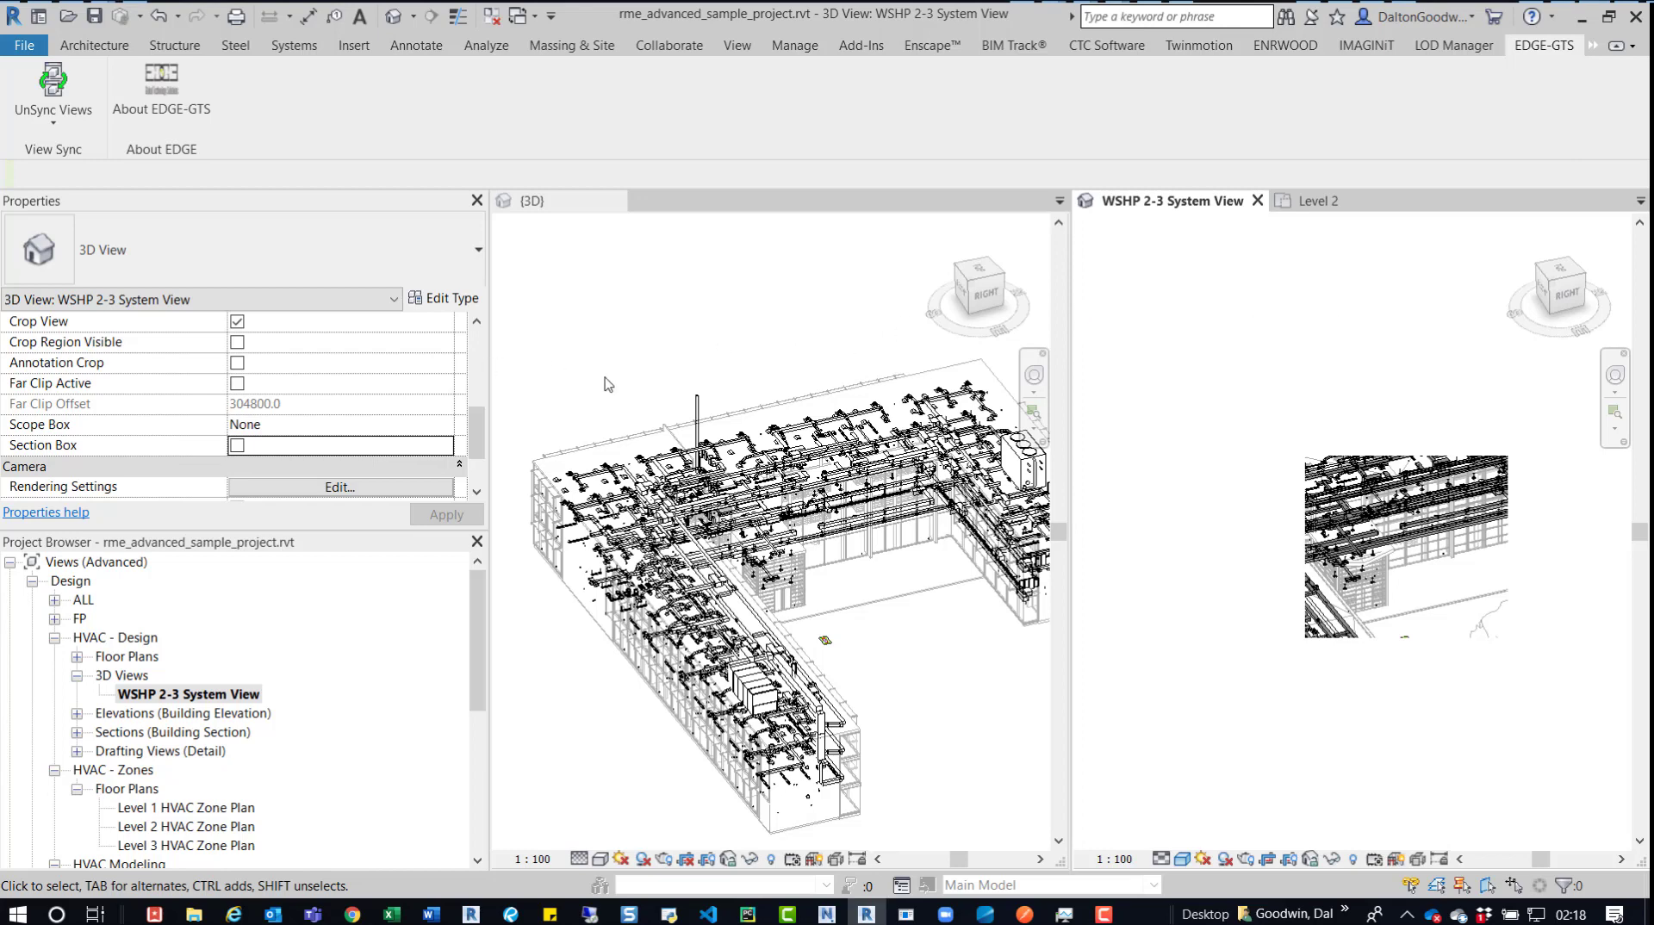
click(237, 322)
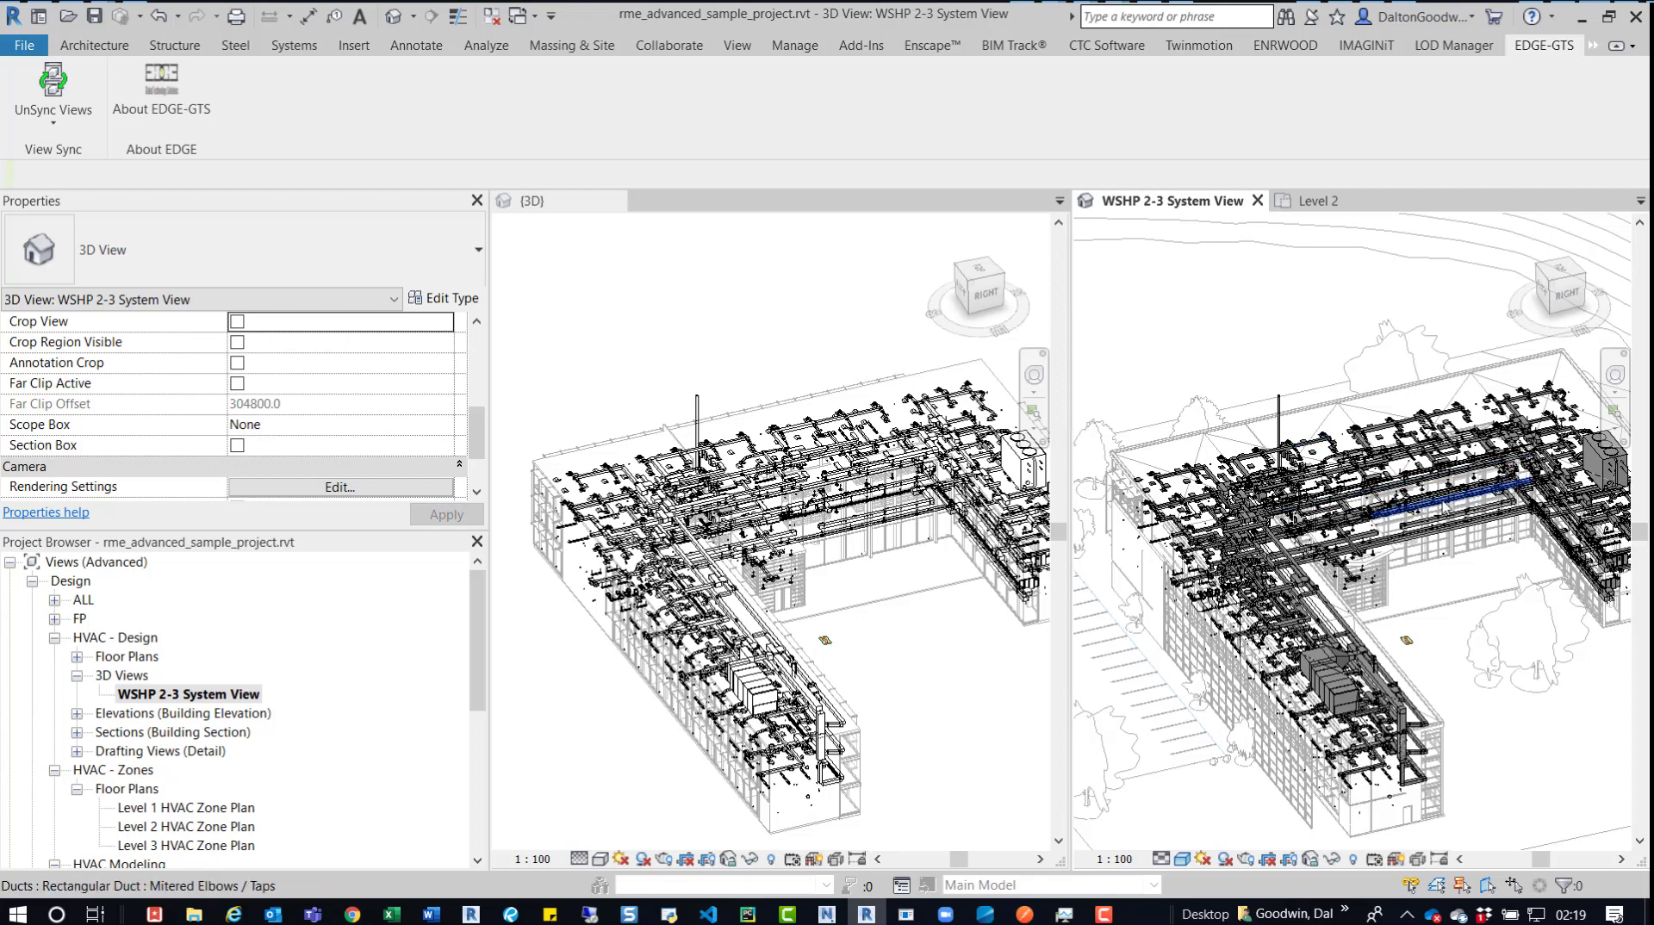
- Orbit the system view to a side elevation, pick a duct endcap, then select the WSHP unit
shift+middle_drag(1429, 510, 1227, 407)
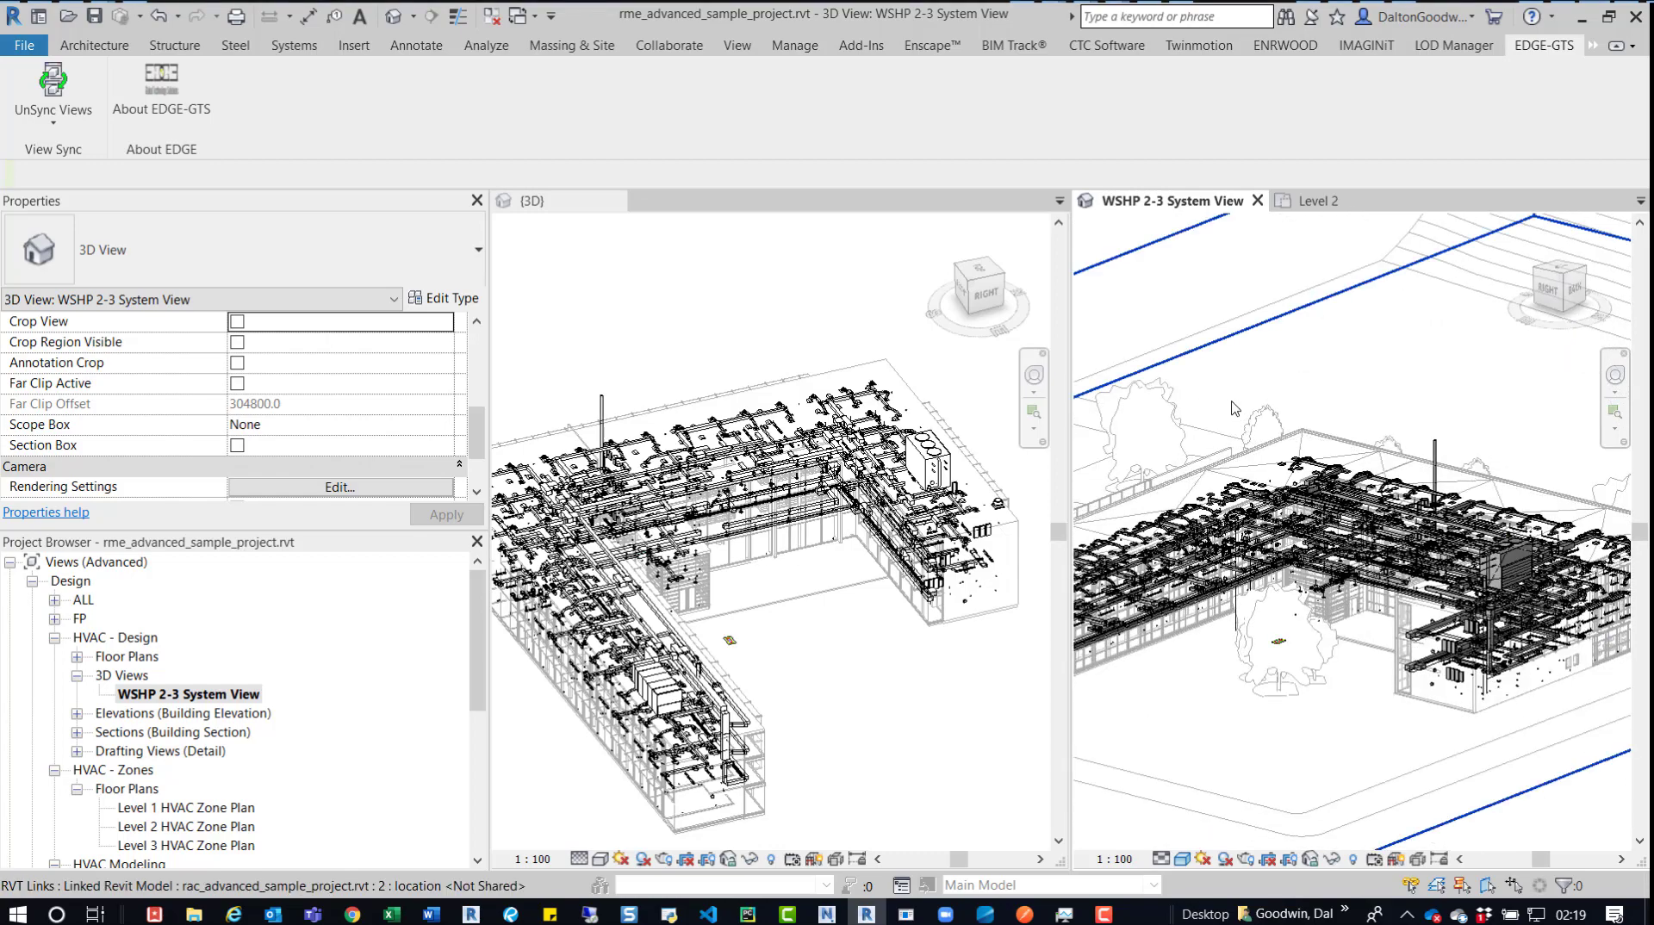
scroll(1378, 483, up, 3)
shift+middle_drag(1378, 482, 1266, 615)
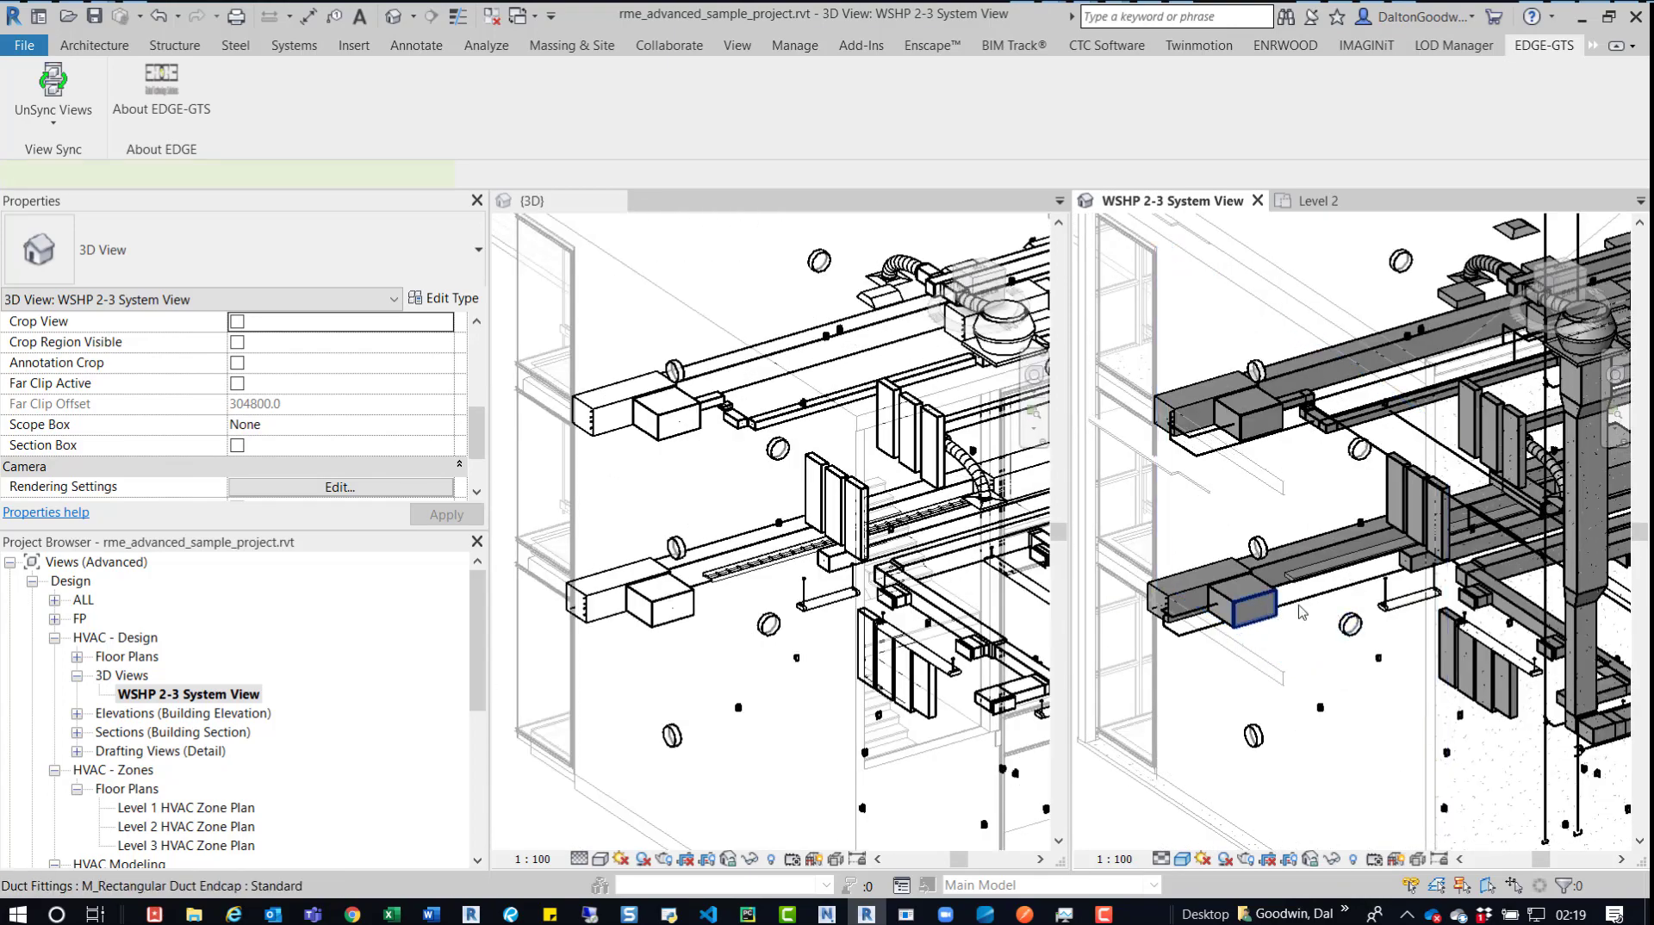
click(1262, 608)
shift+middle_drag(1216, 633, 1194, 592)
click(1193, 593)
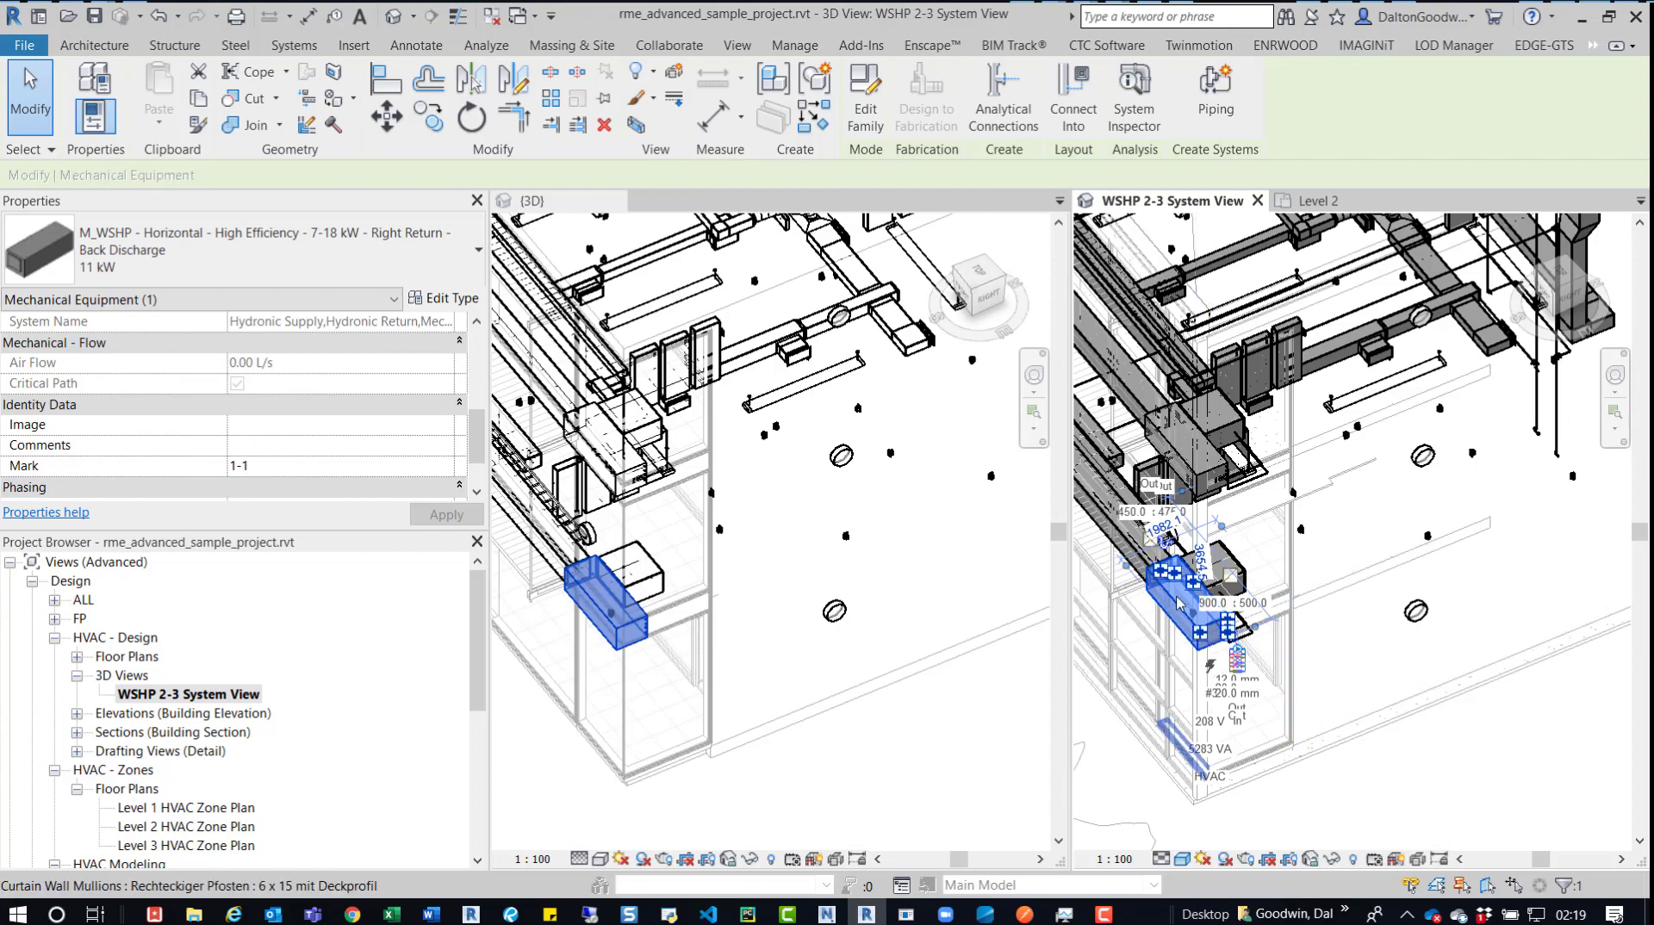
- Orbit the WSHP 2-3 System View around the Mark 1-1 heat pump and zoom out
shift+middle_drag(1399, 718, 1192, 522)
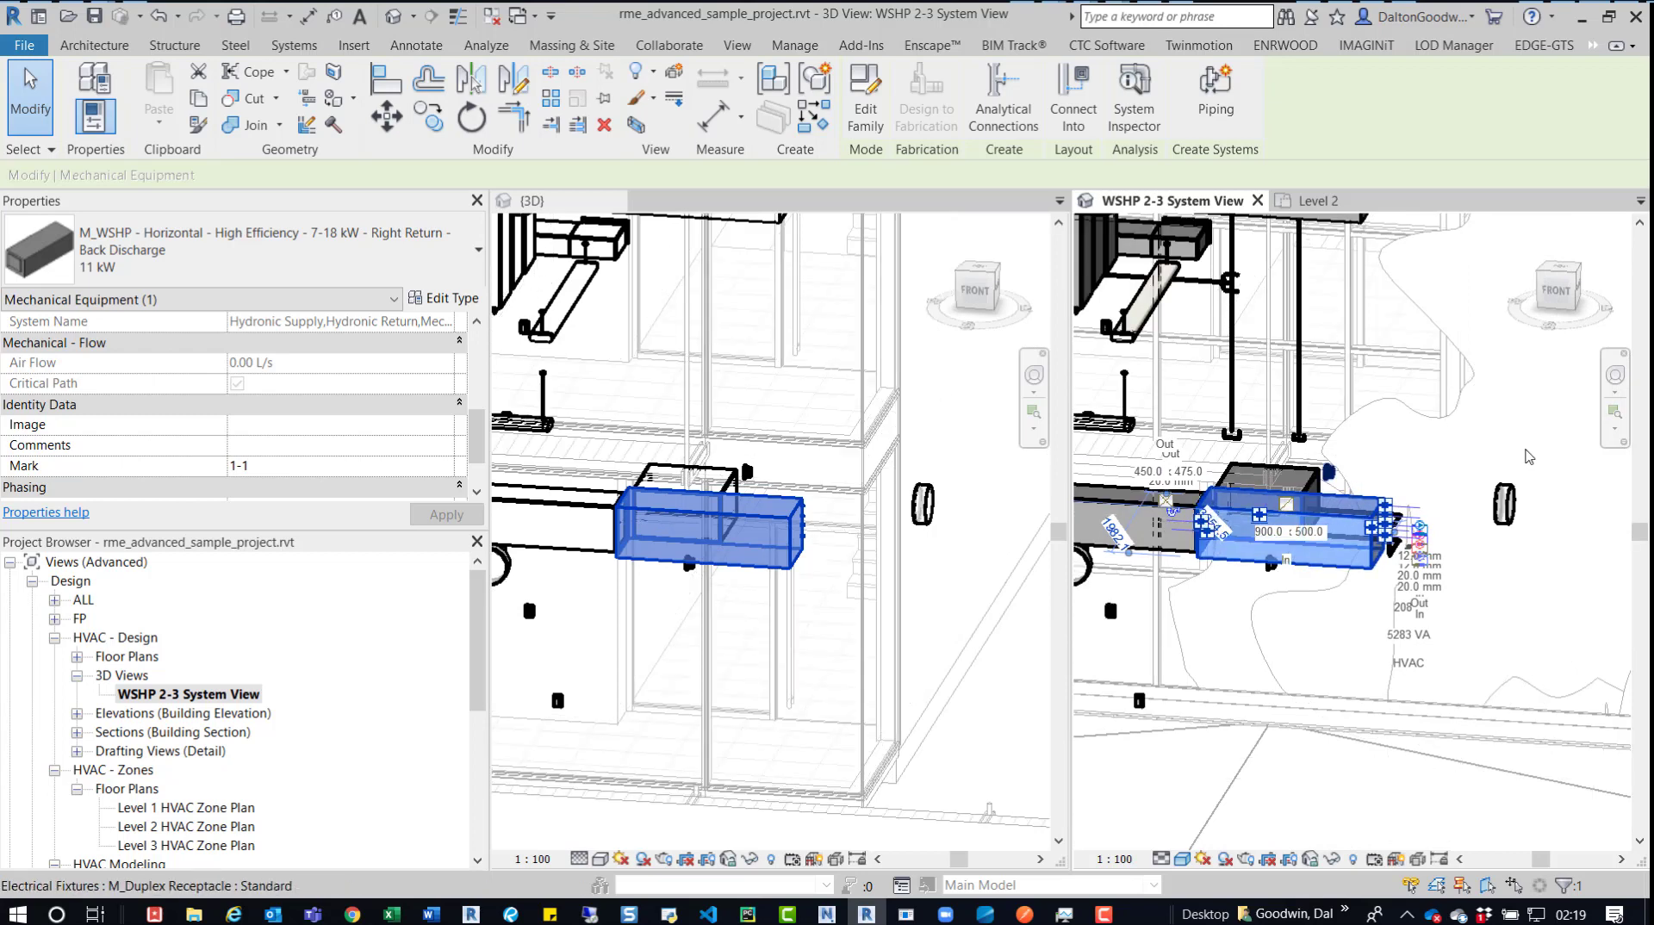
scroll(1251, 478, down, 3)
scroll(1251, 478, down, 3)
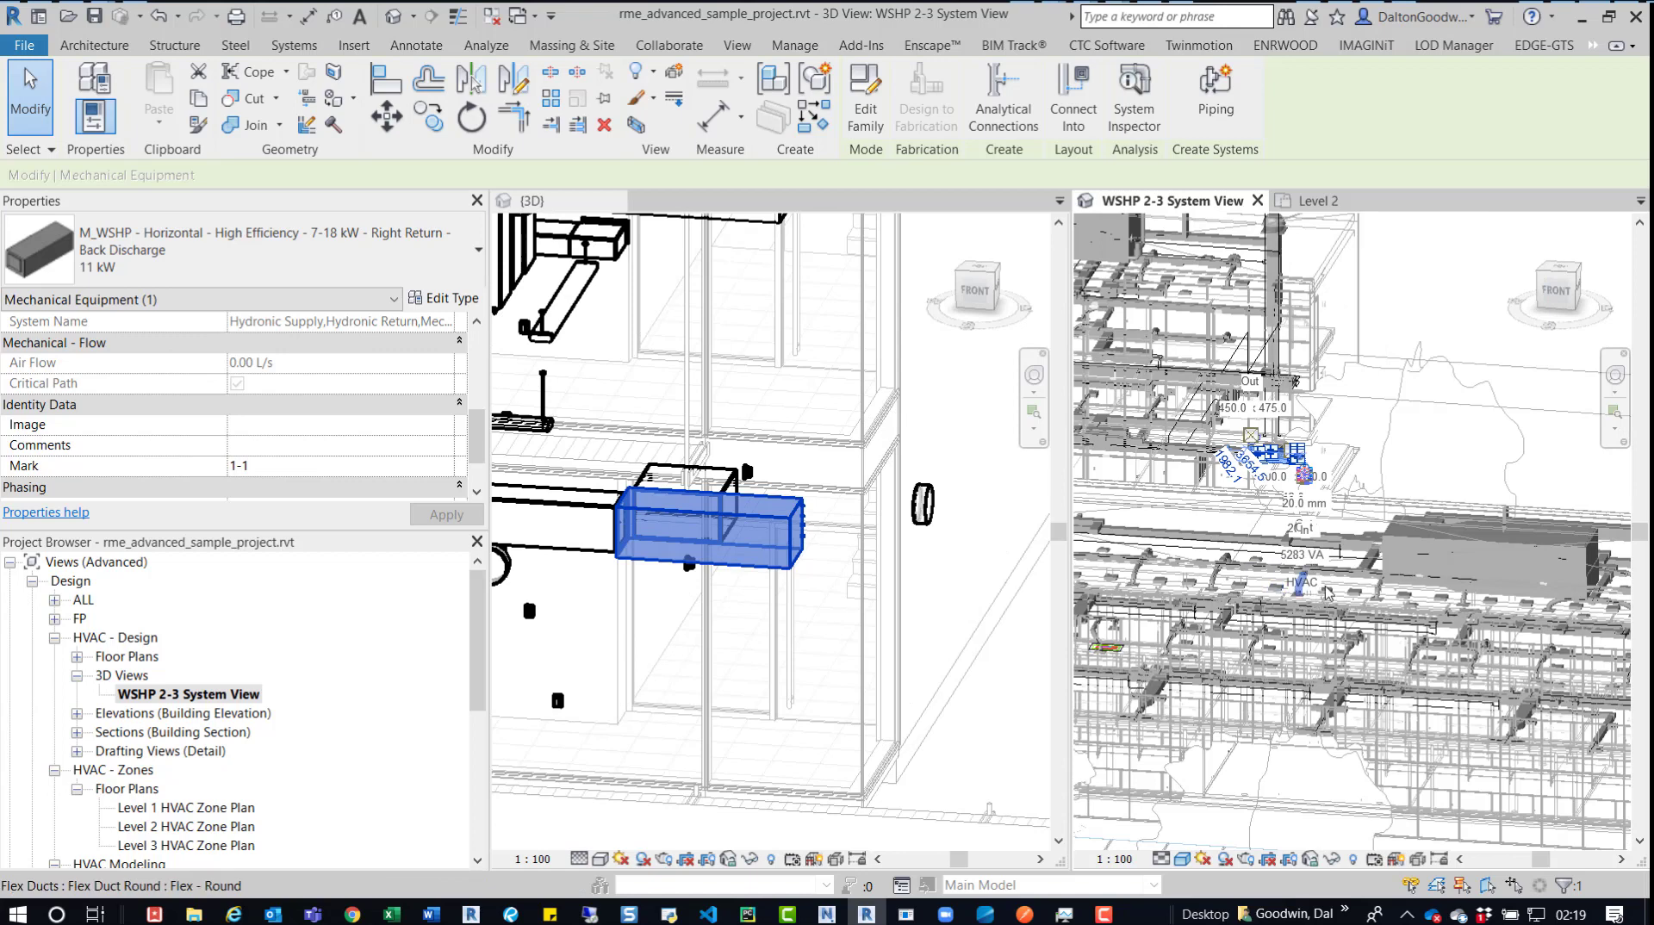